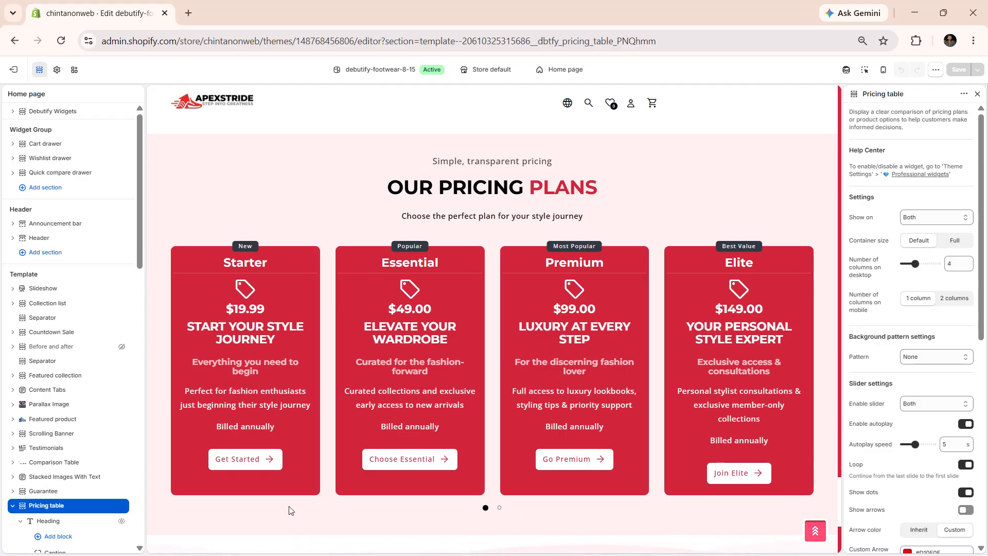
Examine the Pricing table section's settings and the Starter plan's icon, price, title and subtitle blocks.
scroll(906, 276, down, 8)
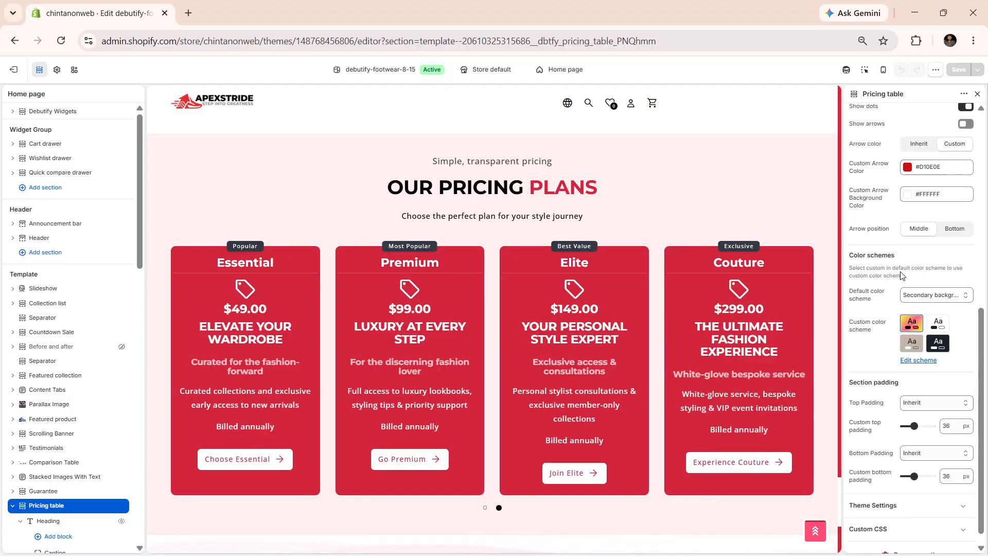
scroll(906, 275, up, 10)
scroll(20, 463, down, 5)
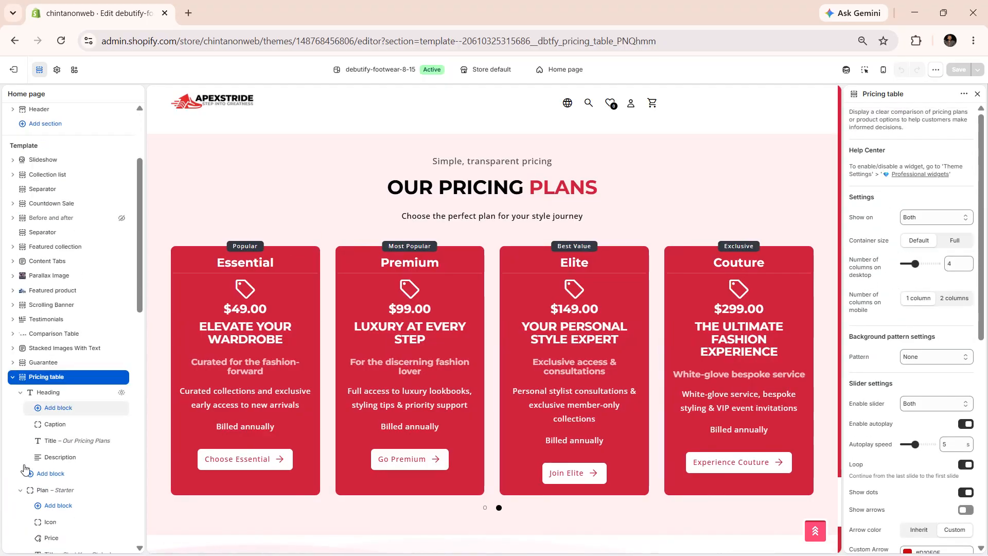
click(48, 431)
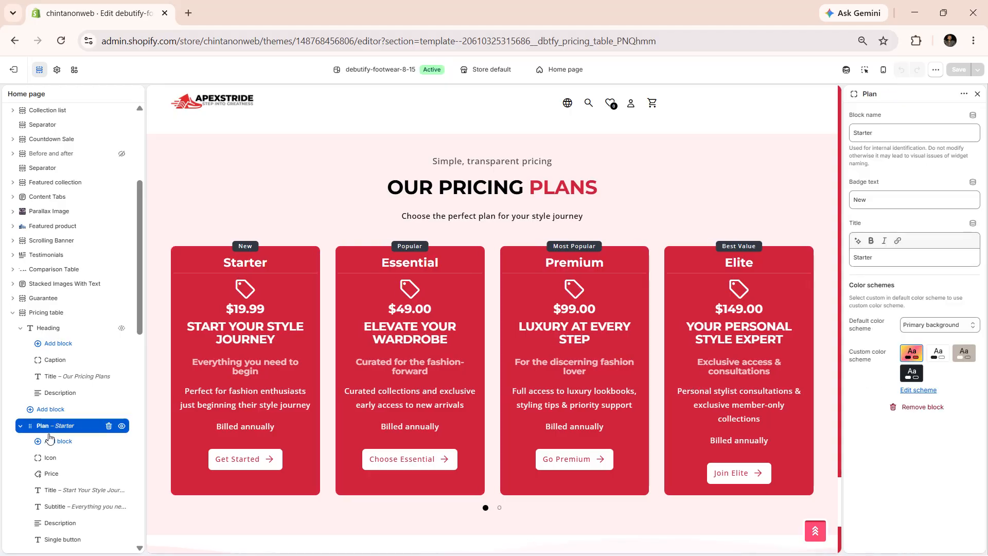
click(52, 458)
click(54, 476)
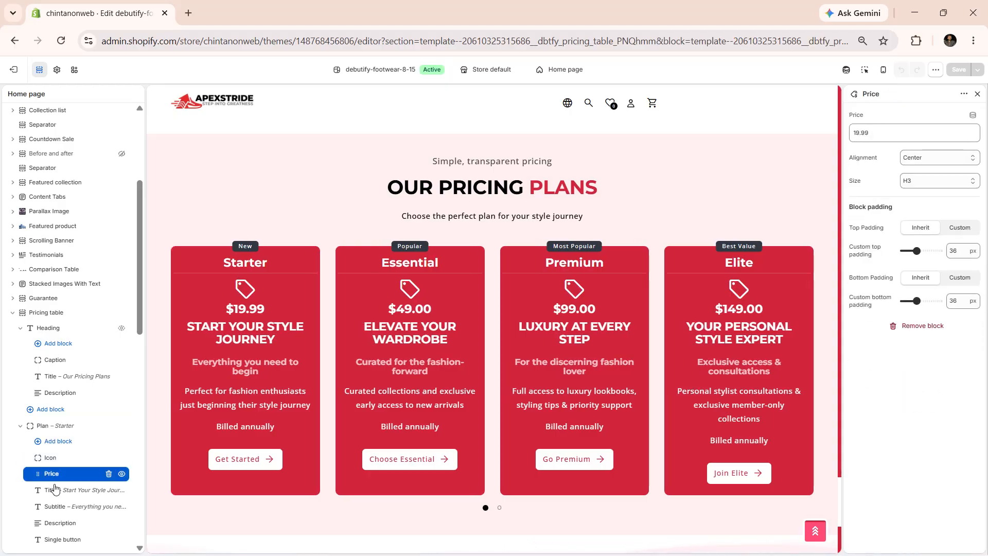
click(53, 492)
click(54, 506)
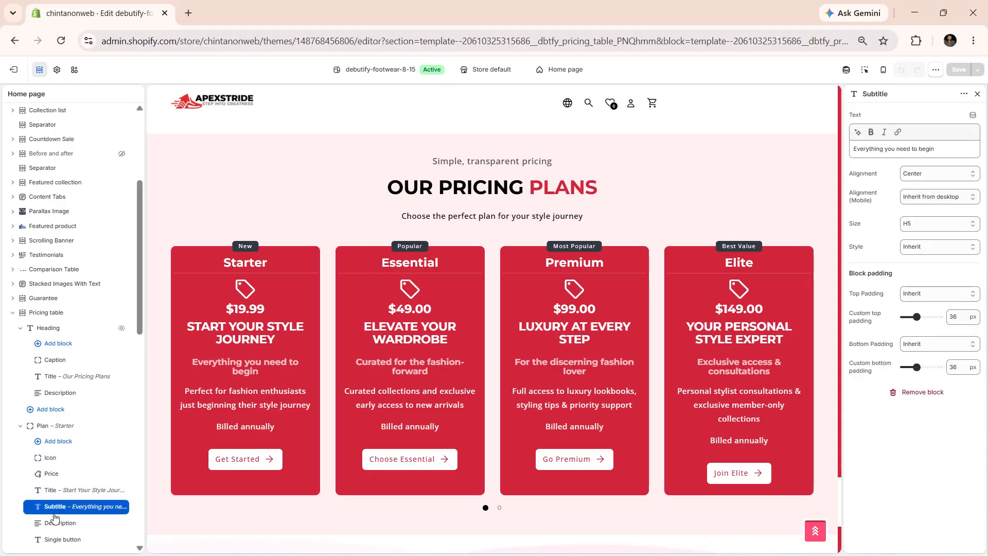
View the top of the home page preview and return to the Pricing table section.
scroll(499, 304, up, 10)
scroll(424, 262, up, 15)
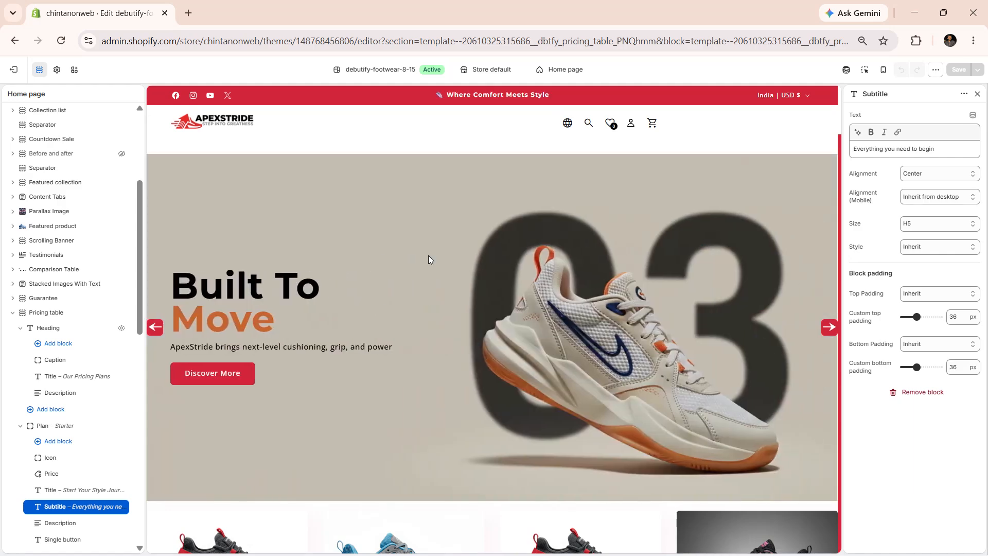
click(64, 315)
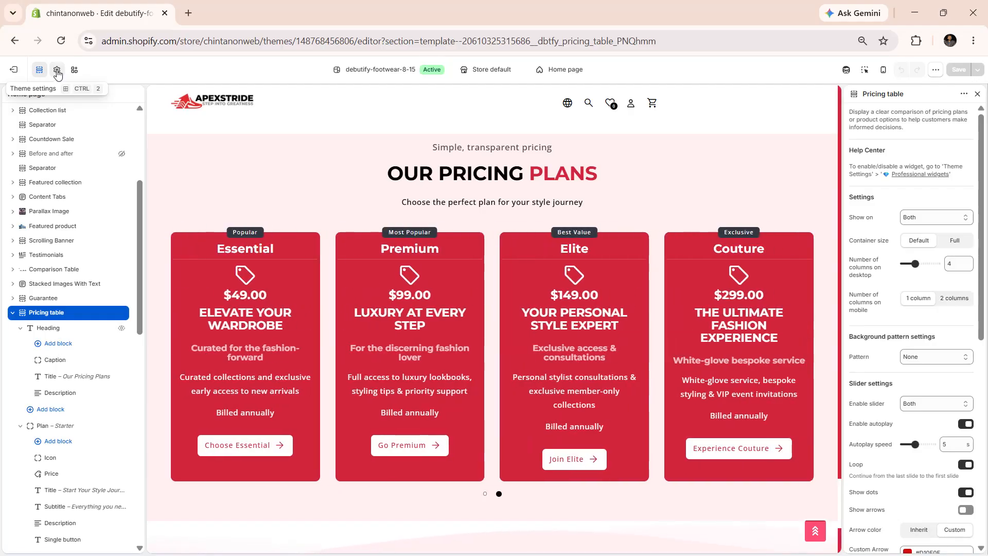
Check the Pricing Table toggle among the professional widgets in the theme settings.
click(57, 72)
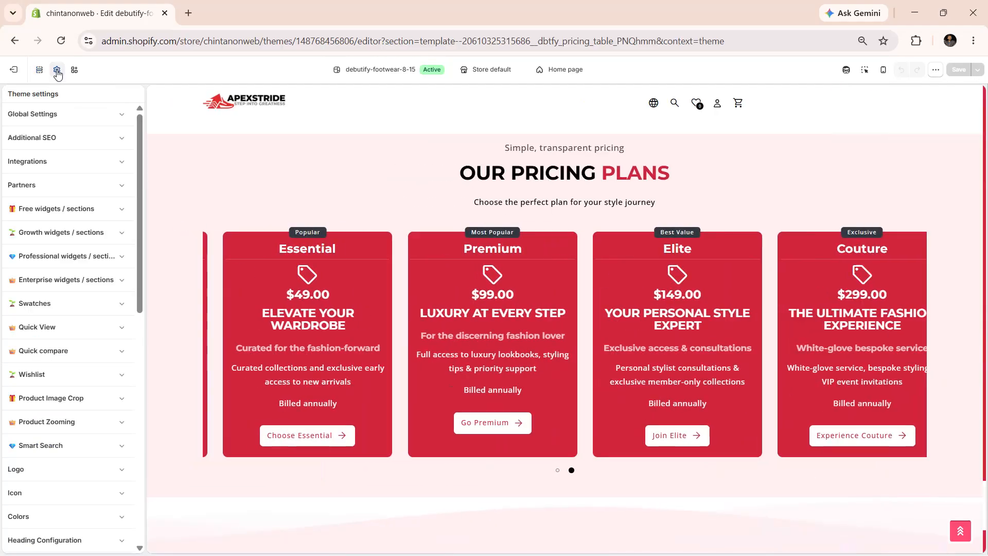
click(61, 254)
scroll(31, 288, down, 10)
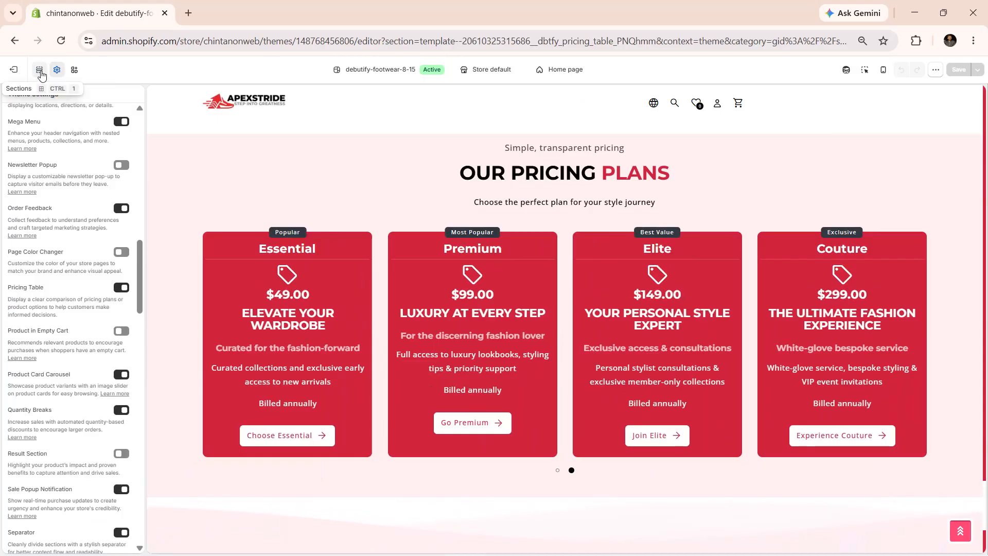
Search the sections available for the home page template for "pr" and close the search without adding one.
click(35, 75)
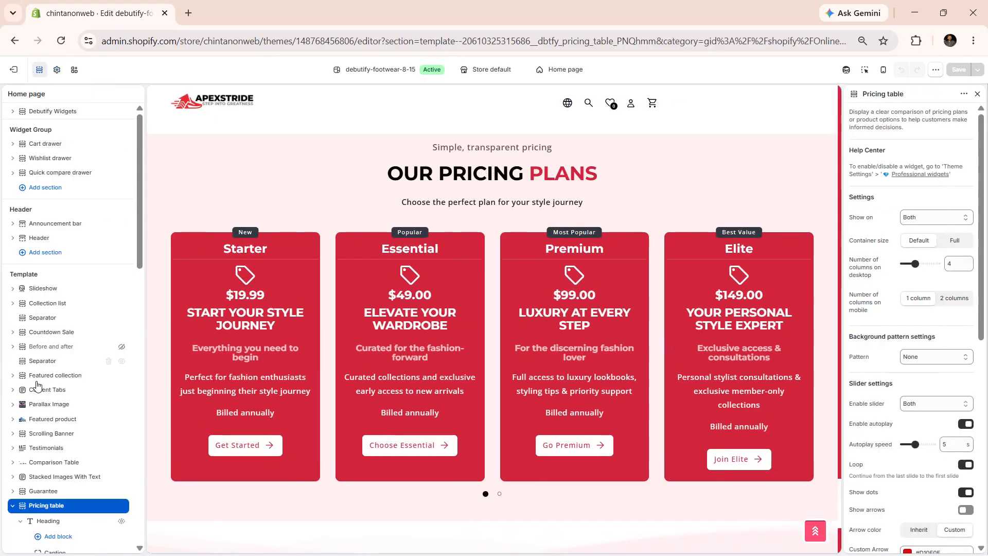
scroll(52, 514, down, 10)
click(46, 477)
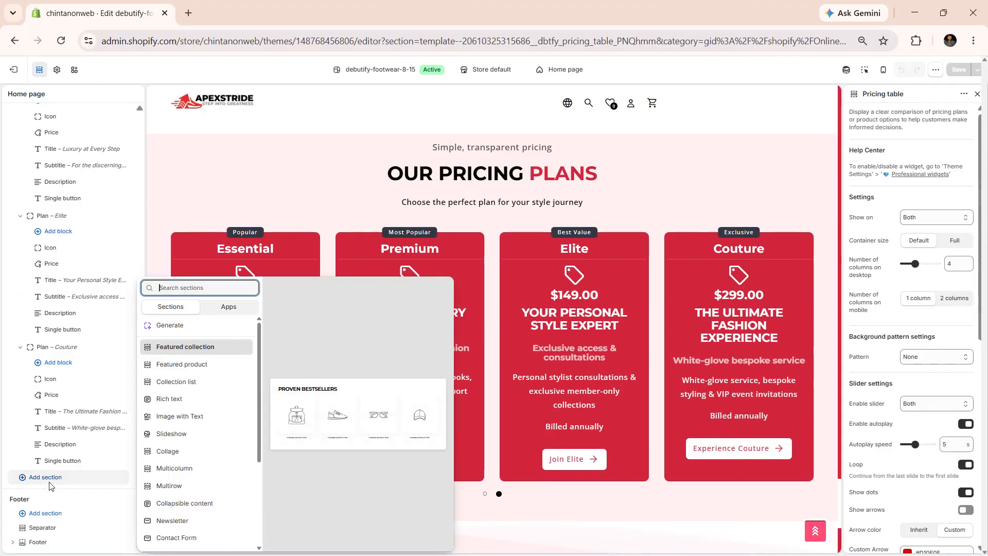
text(pr)
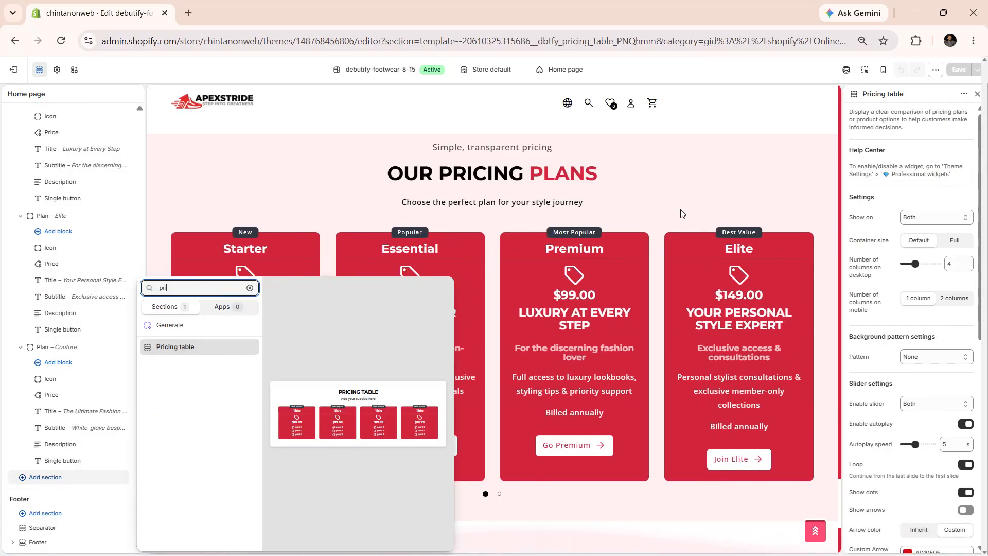
click(859, 220)
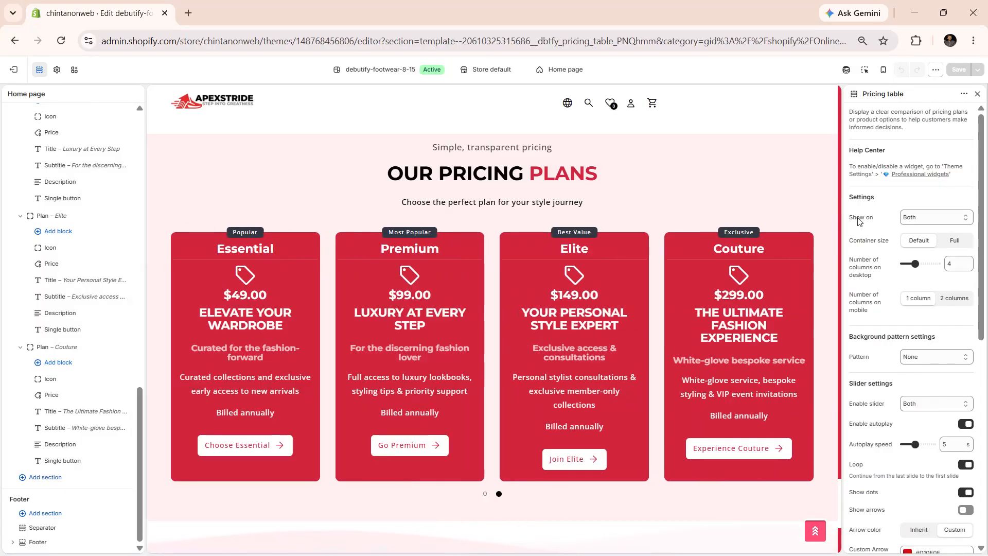
View the pricing table's device visibility choices, and try the Full container size before switching back to Default.
click(910, 216)
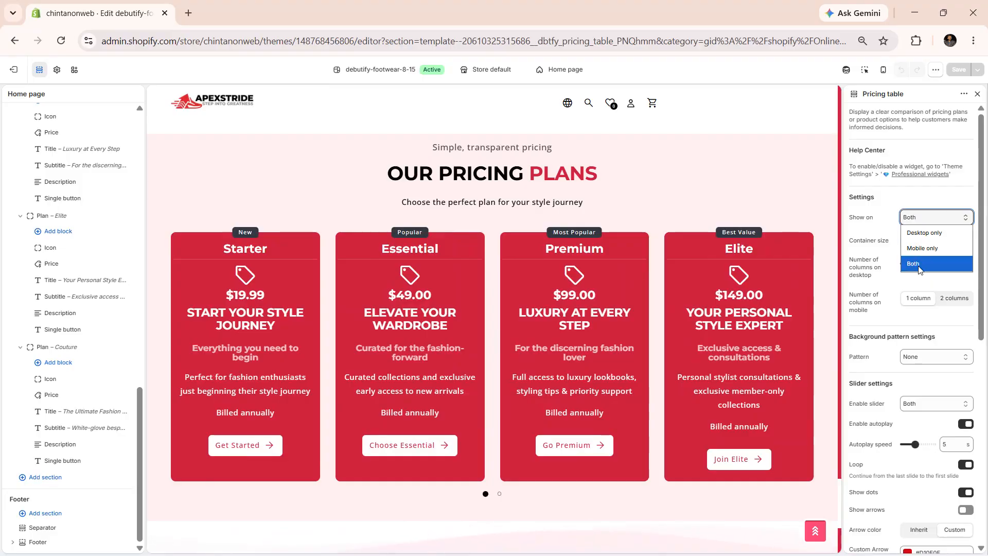
click(869, 250)
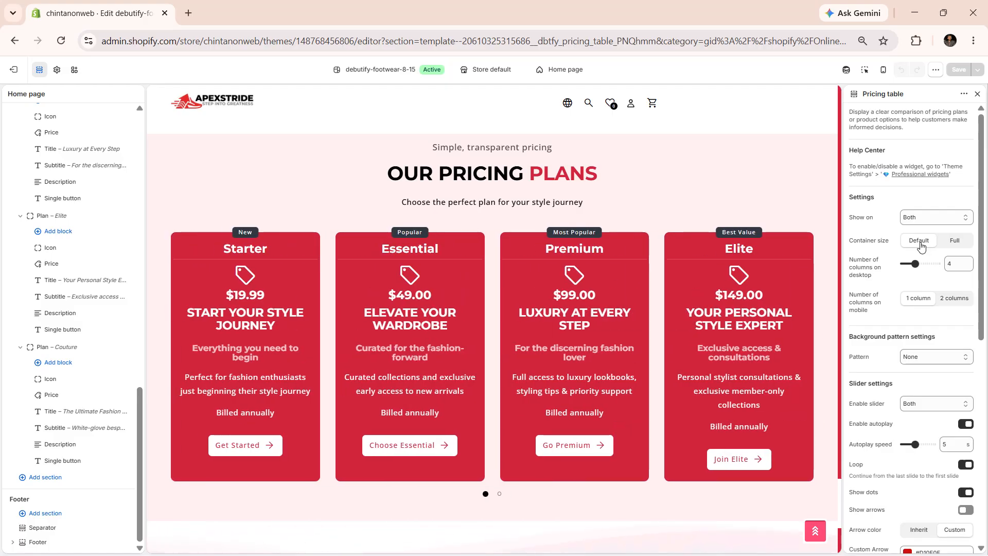
click(953, 242)
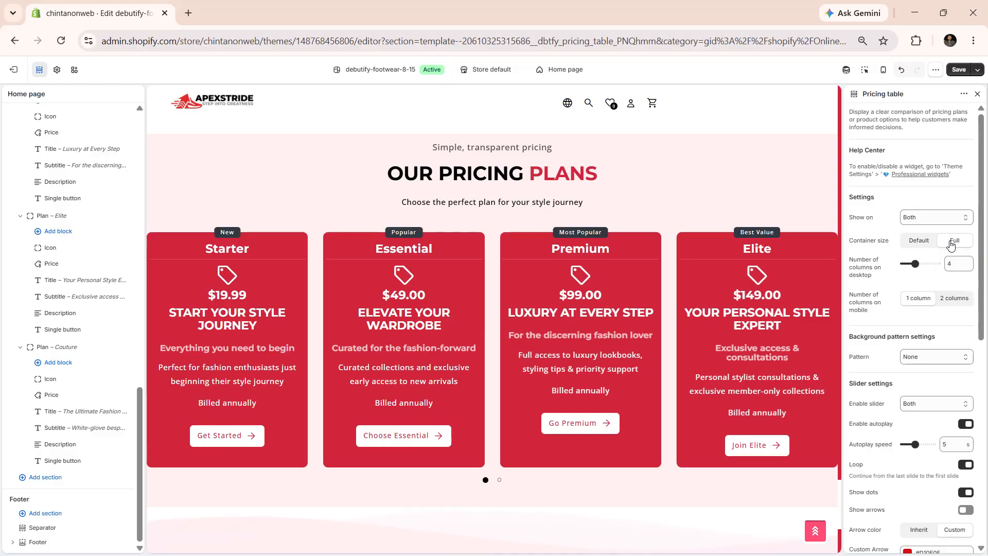
click(926, 242)
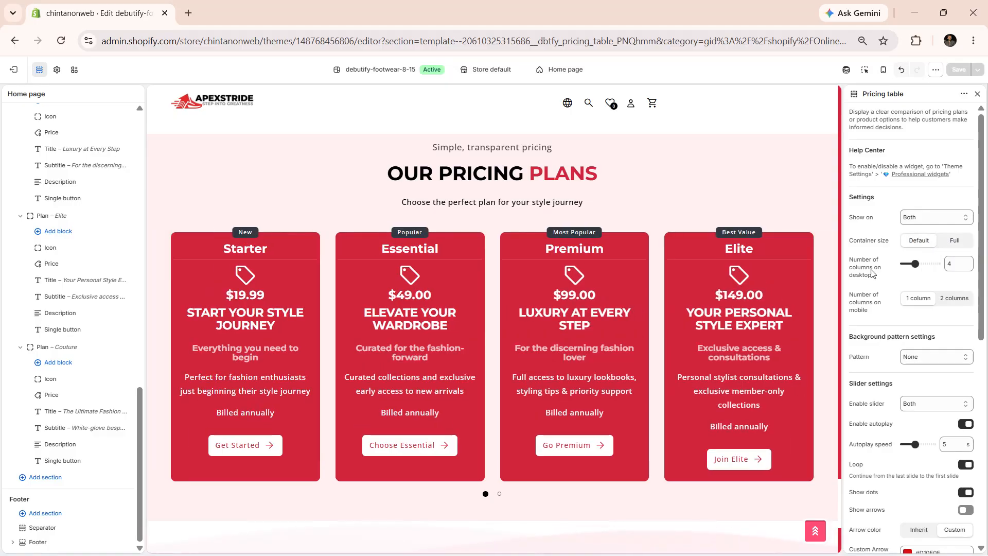
Try a lower number of desktop columns for the pricing table and return it to 4.
drag(915, 264, 905, 264)
click(913, 264)
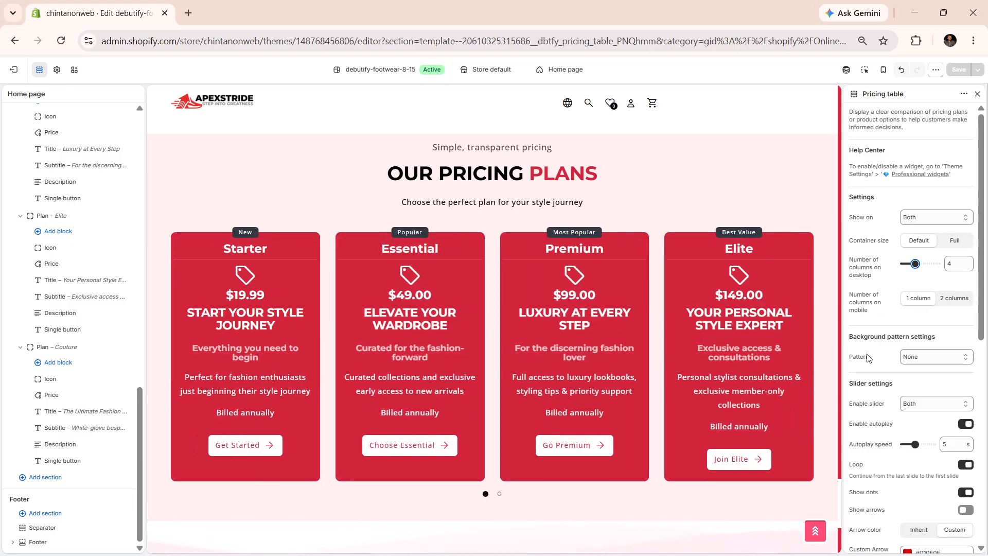
Preview the available background patterns on the pricing table one after another and select Lips.
click(915, 362)
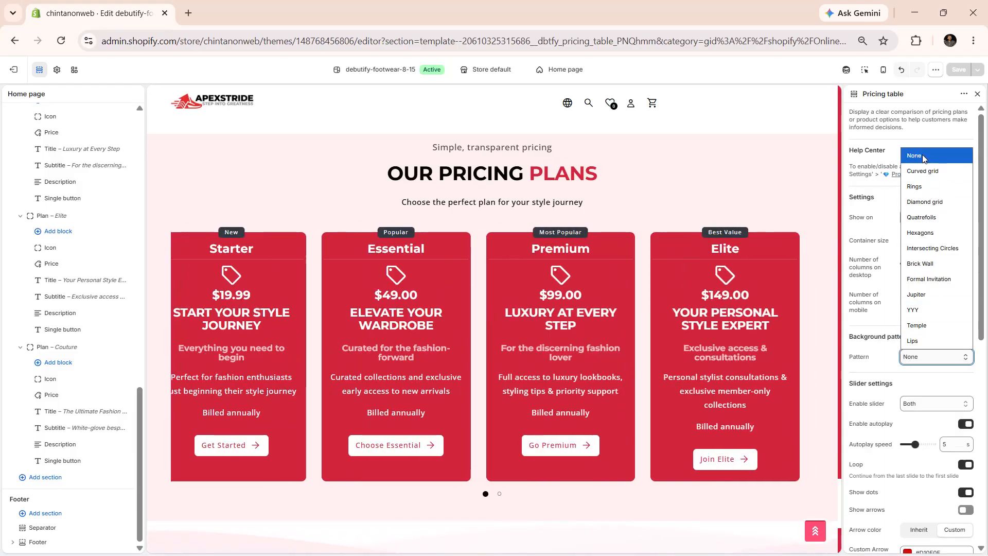
click(922, 155)
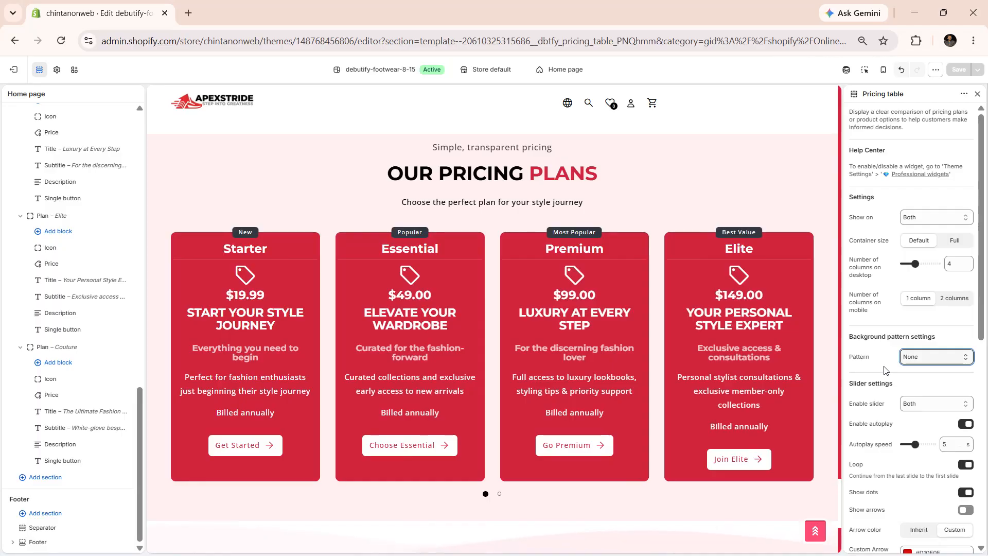
key(Down)
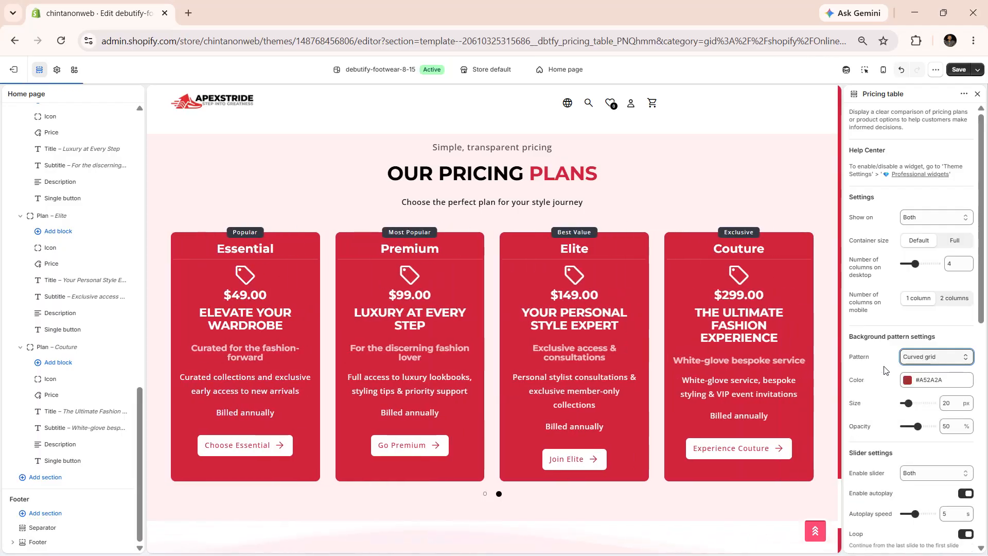
key(Down)
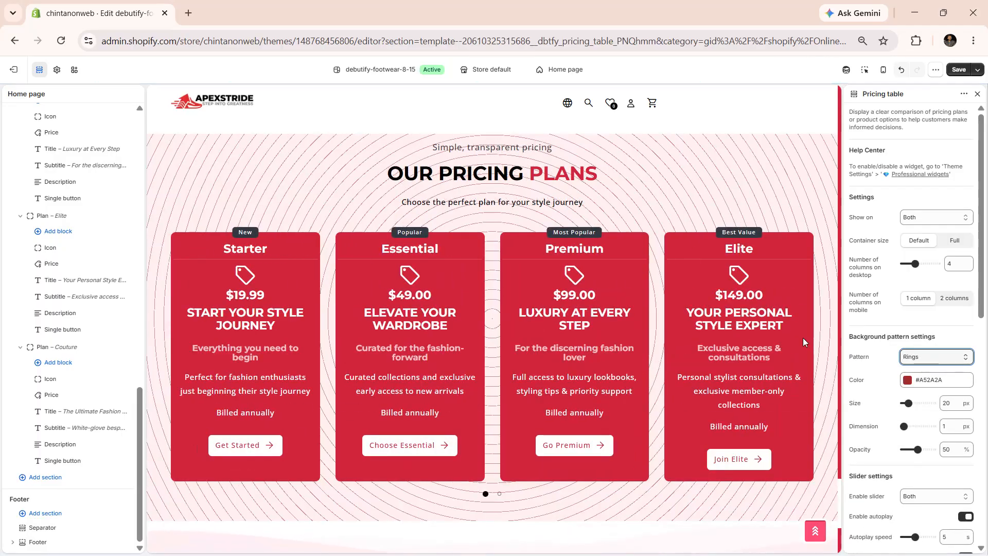
key(Down)
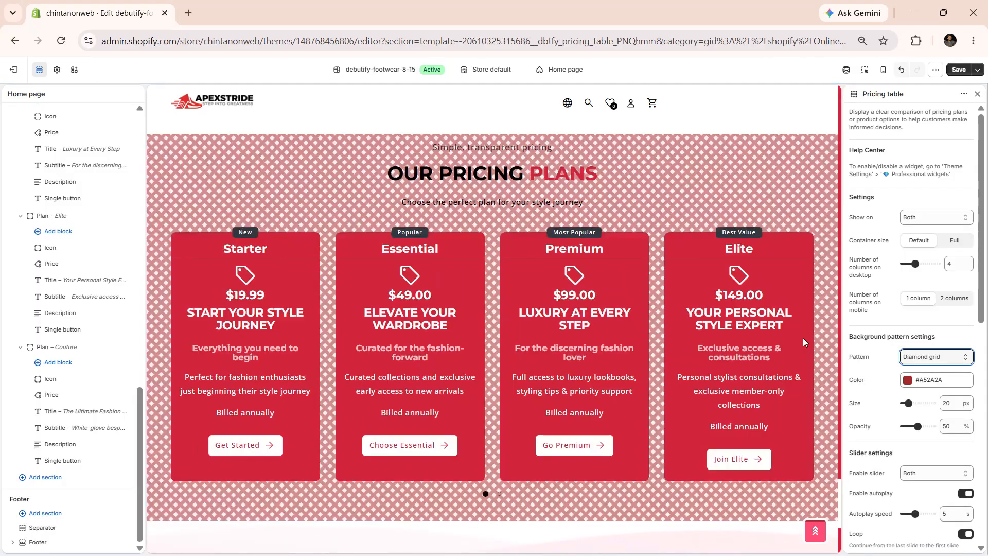
key(Down)
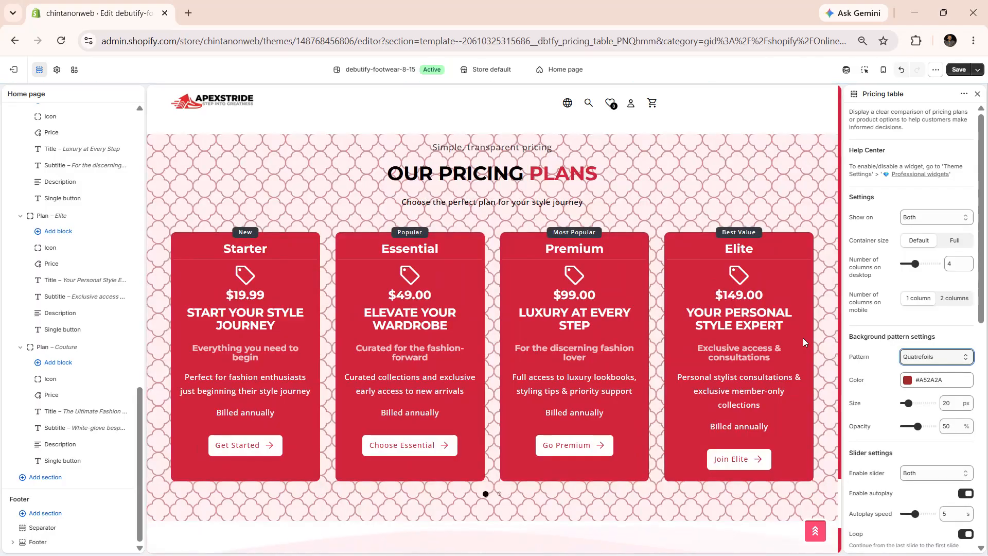
key(Down)
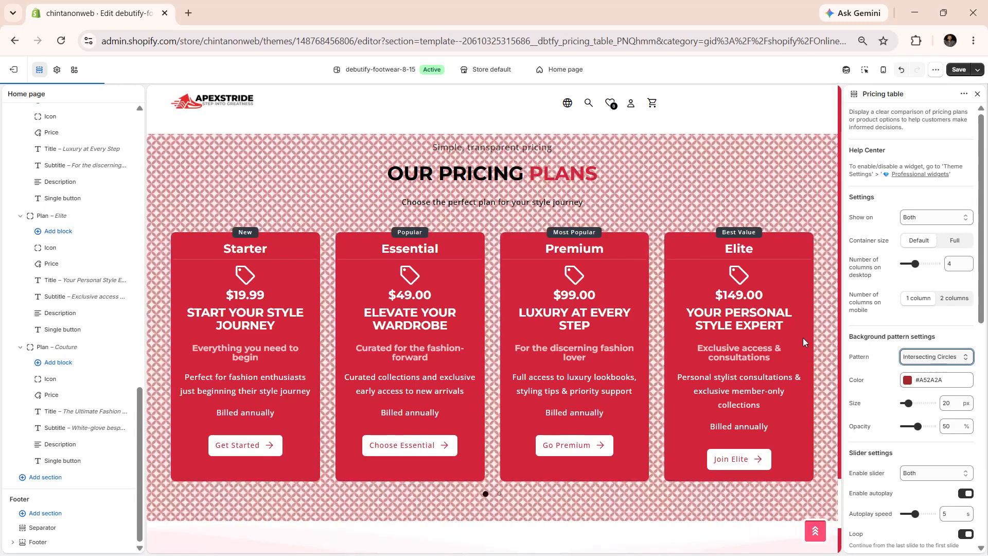
key(Down)
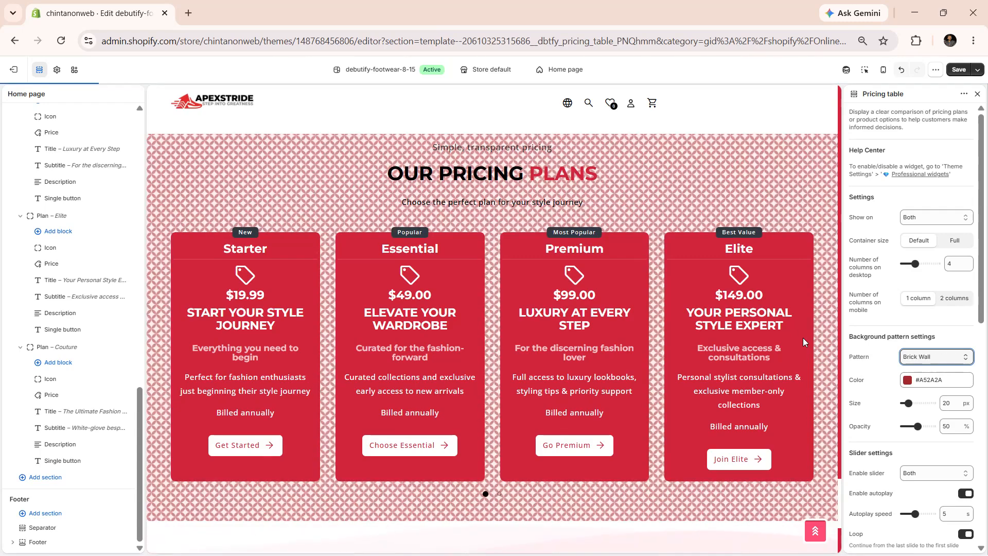
key(Down)
key(Down)
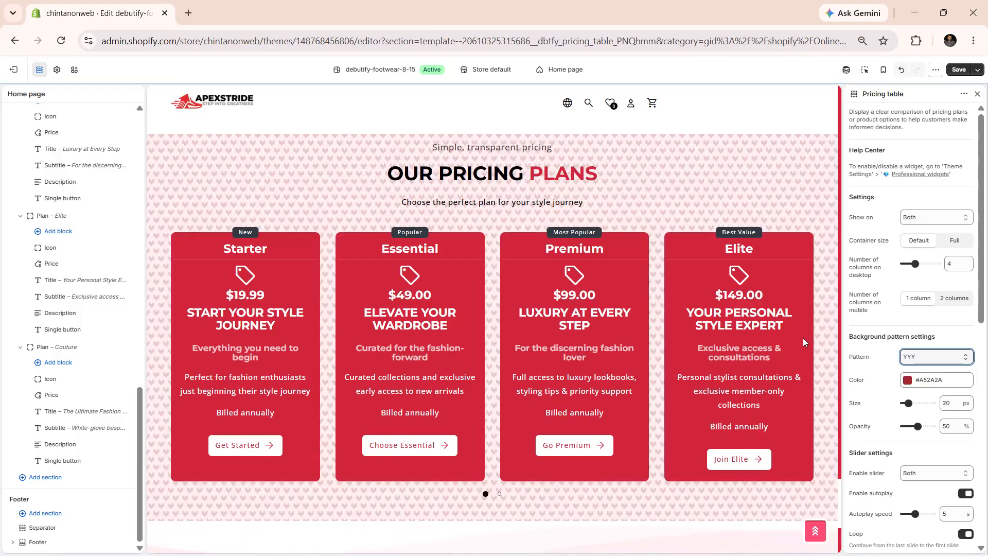
key(Down)
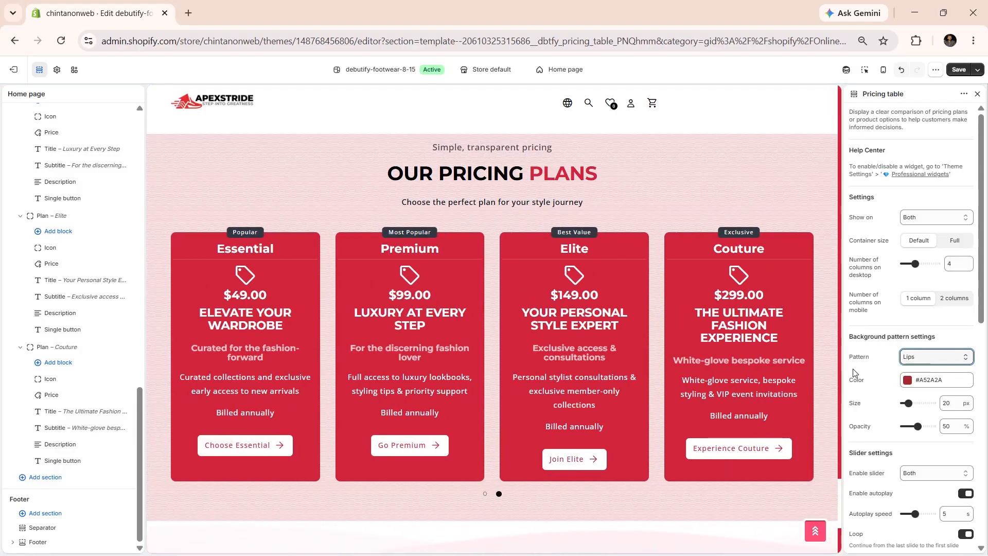
Set the background pattern's color to the red #BA2F2F.
scroll(854, 371, down, 4)
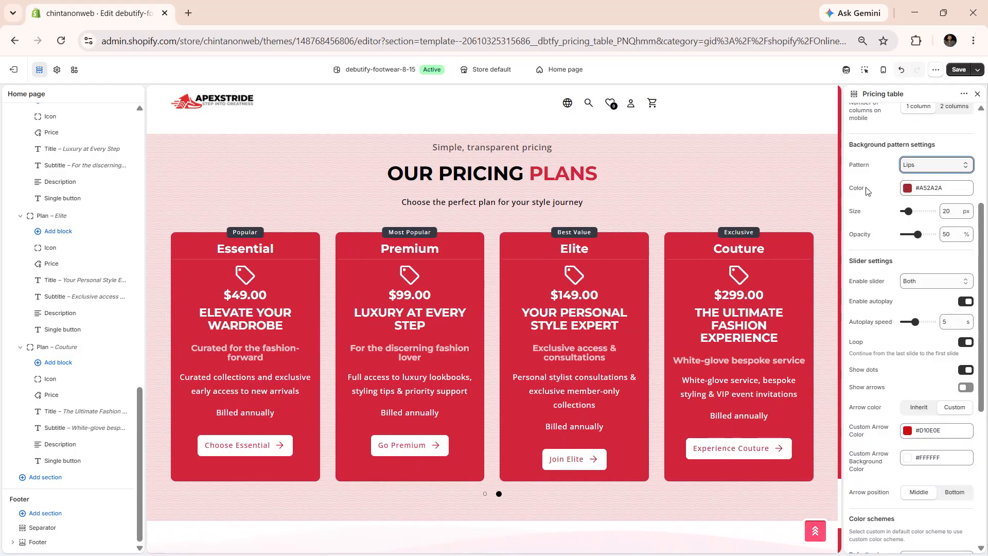
click(908, 190)
click(884, 229)
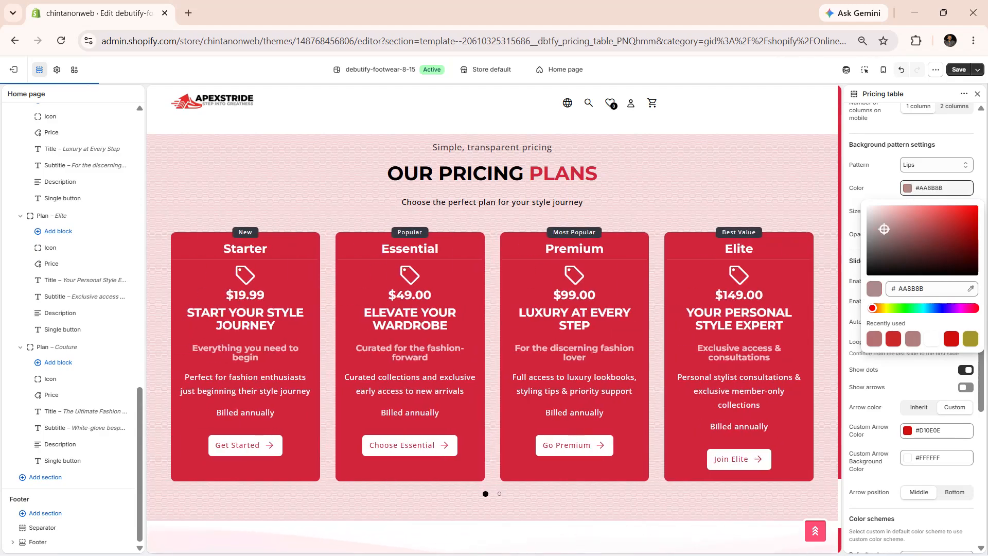
click(932, 229)
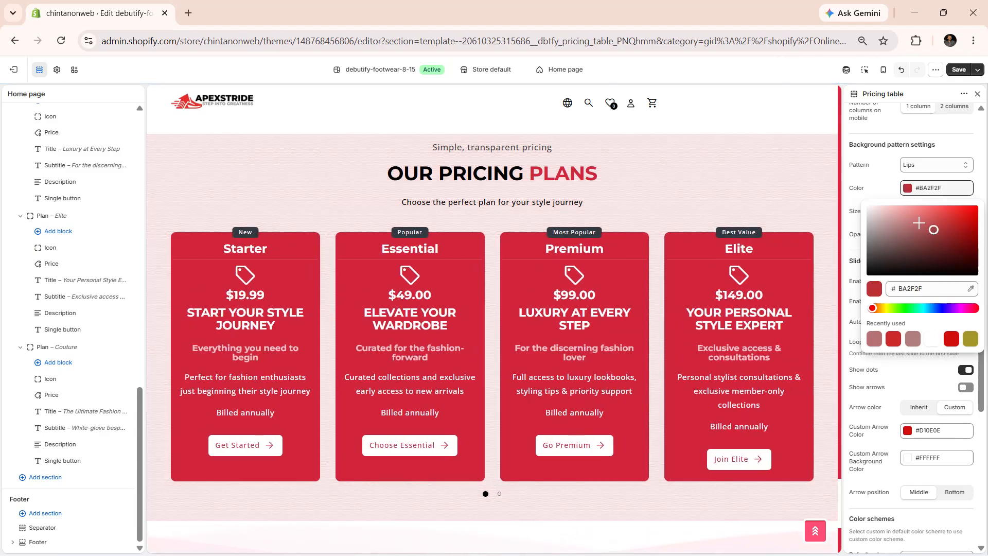
click(856, 203)
Set the background pattern's size to 44 px and its opacity to 85%.
drag(908, 211, 924, 211)
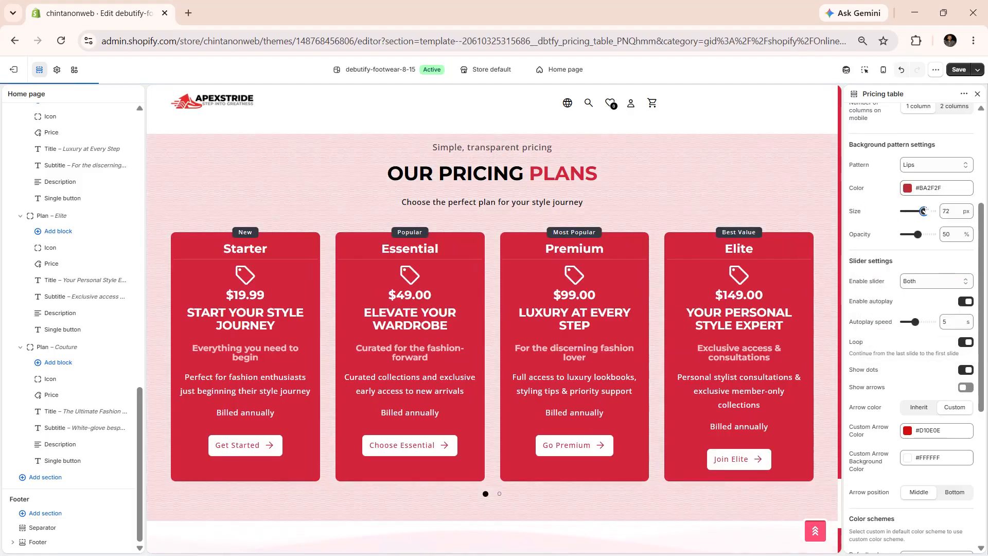
drag(916, 212, 916, 211)
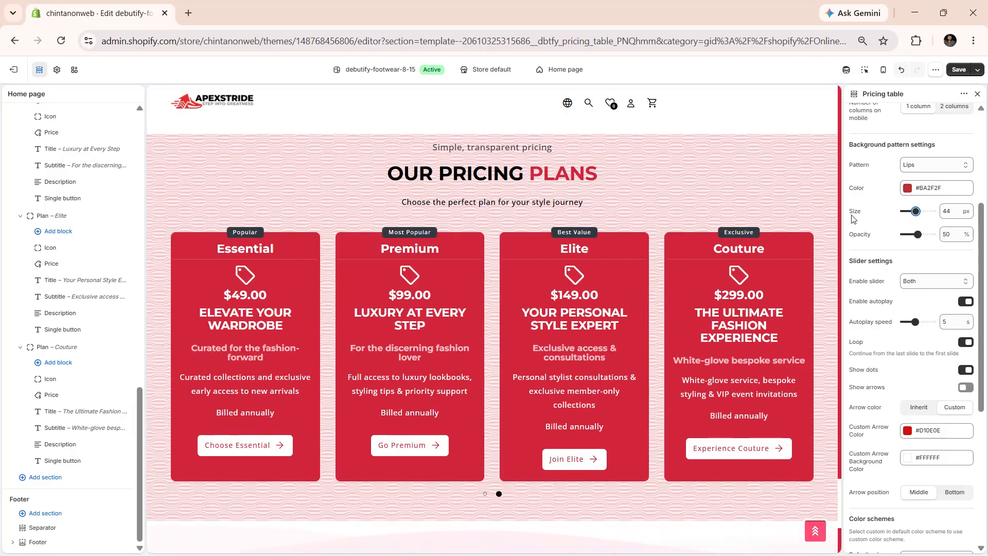
click(923, 234)
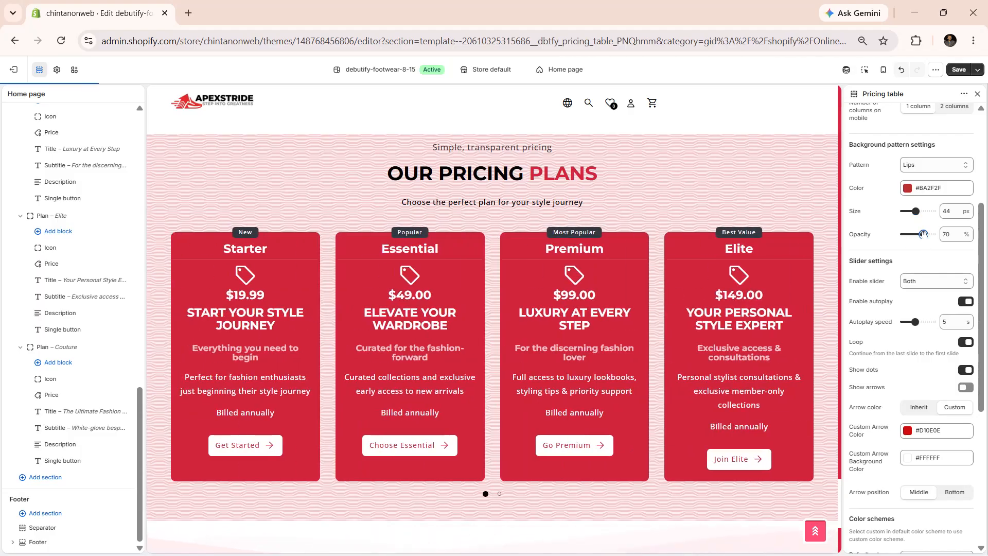
click(927, 234)
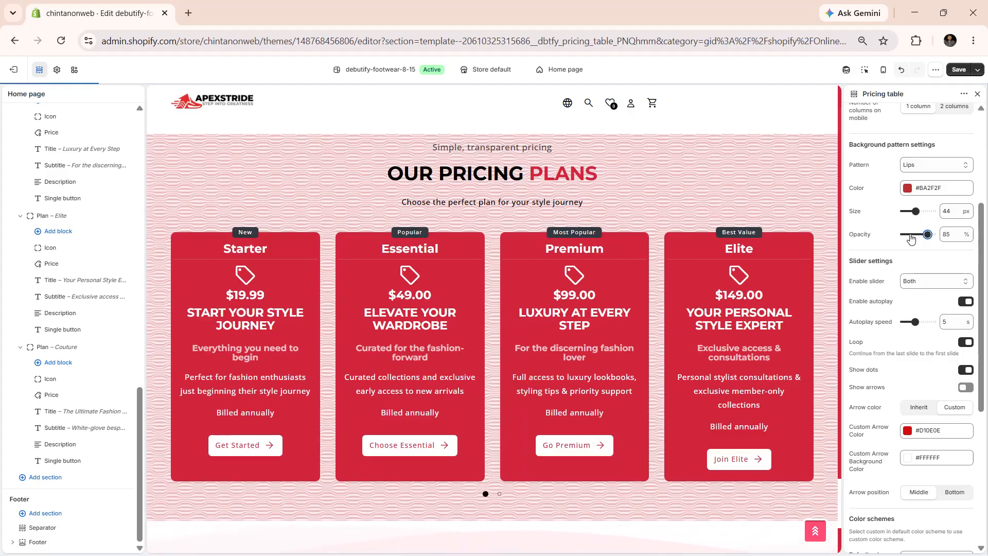
Set the background pattern's opacity to 30% and check the available options for enabling the slider.
click(912, 235)
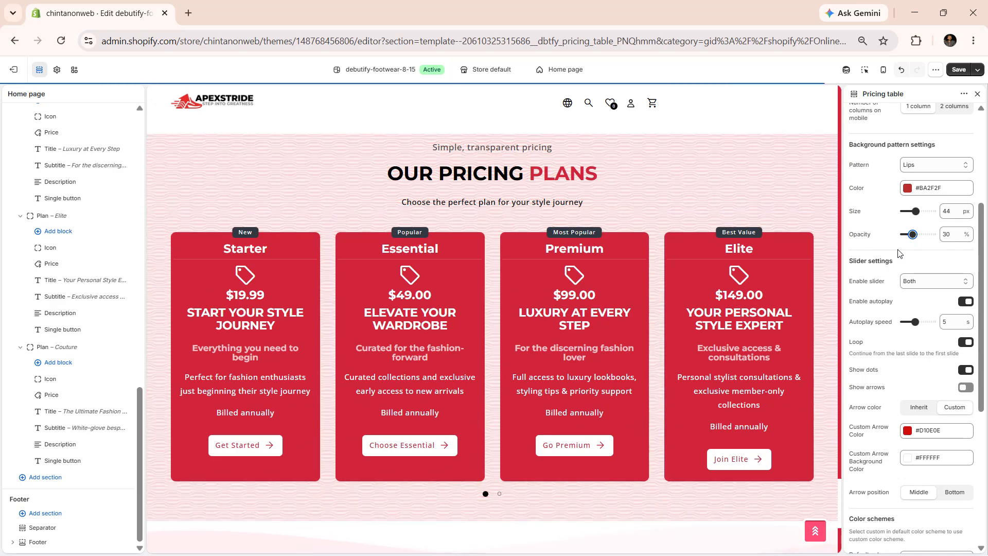
scroll(898, 253, down, 1)
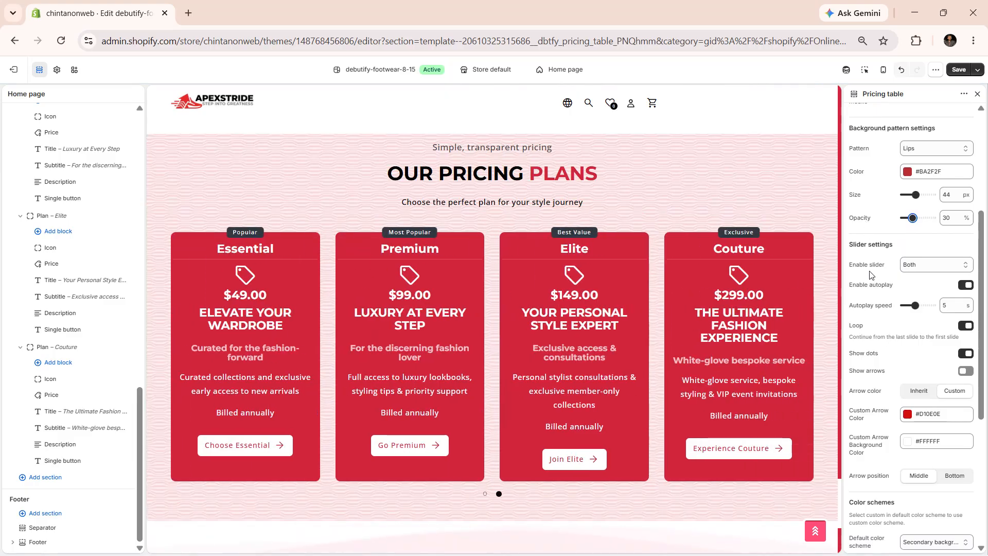
click(926, 265)
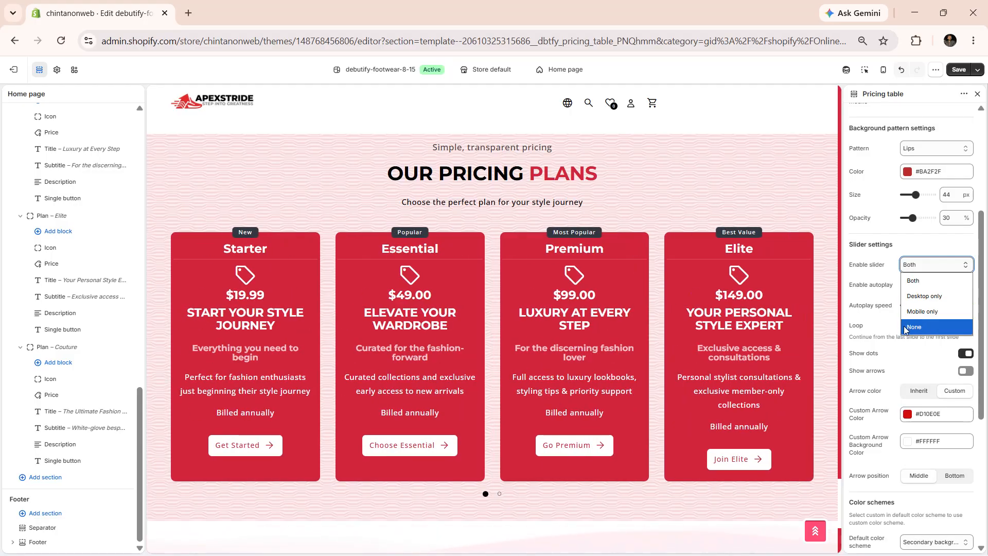
Switch the slider's autoplay off and back on, and set the autoplay speed to 3 s.
click(869, 287)
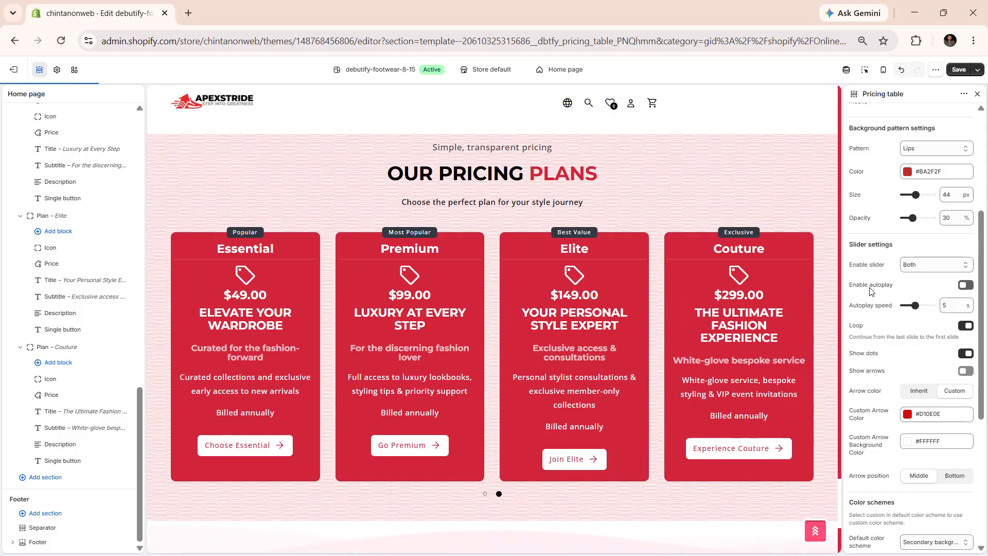
click(872, 287)
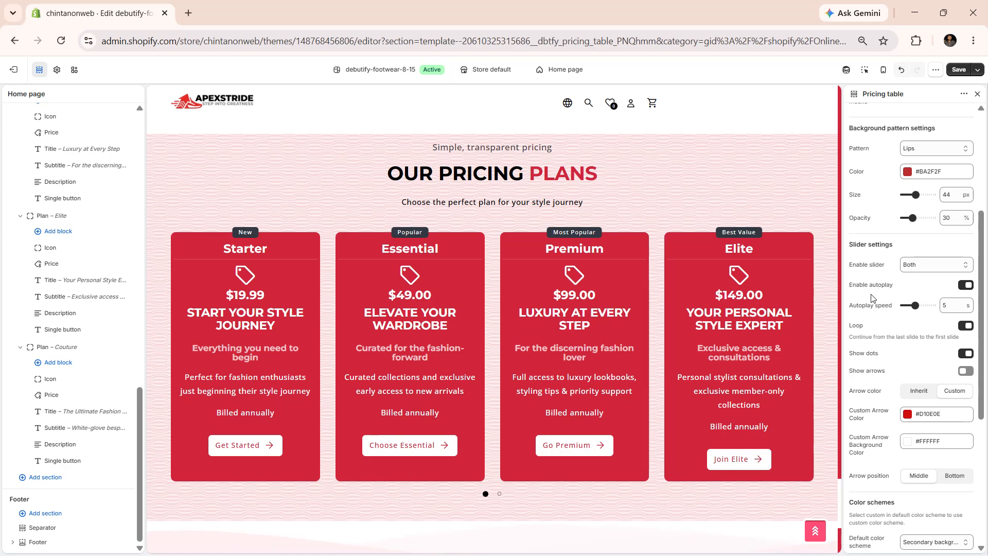
click(906, 308)
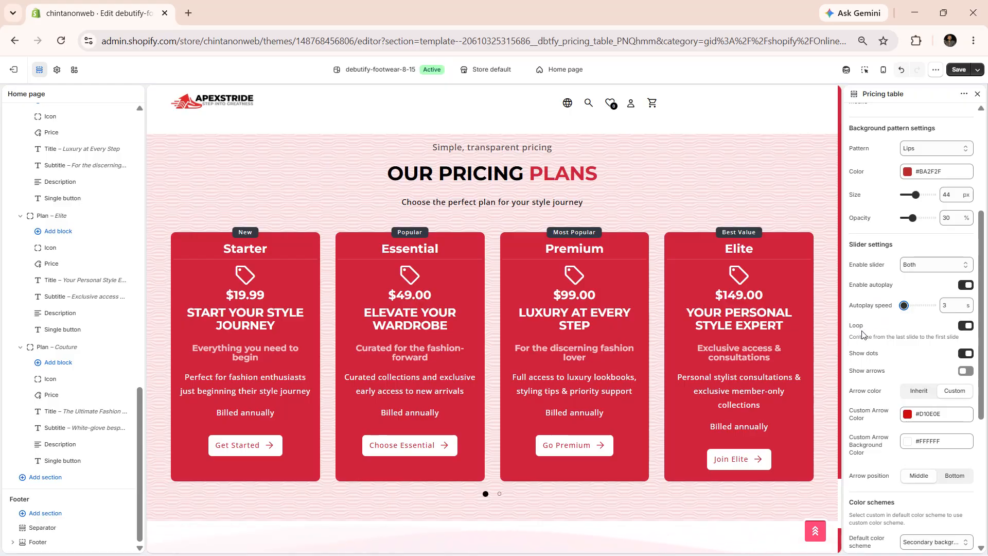
Try hiding the slider dots, restore them, and enable the slider arrows.
click(859, 358)
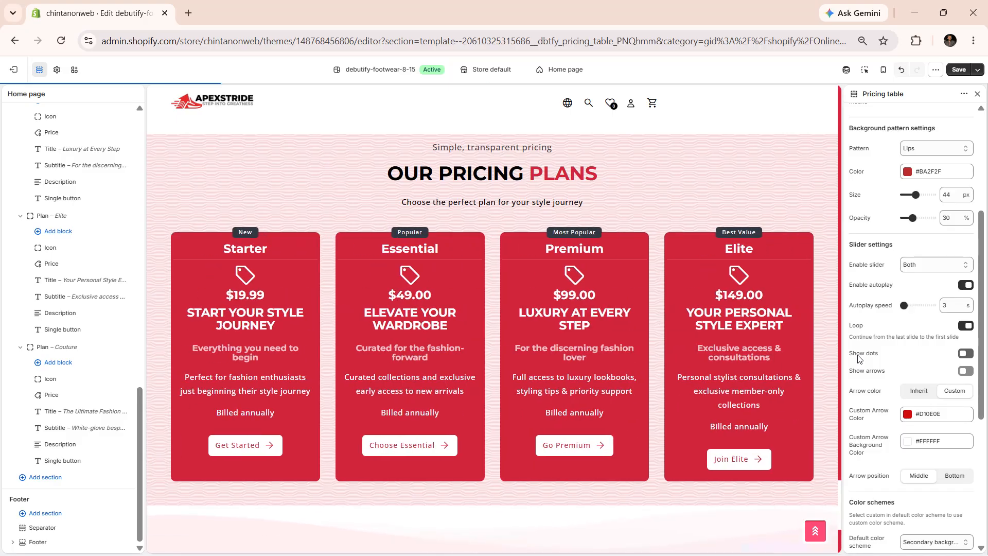
click(858, 358)
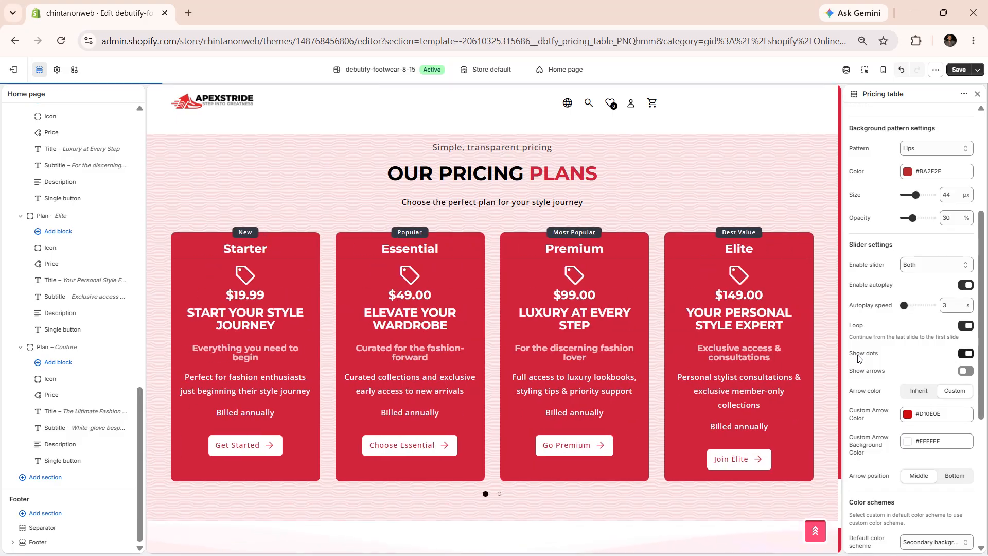
click(866, 374)
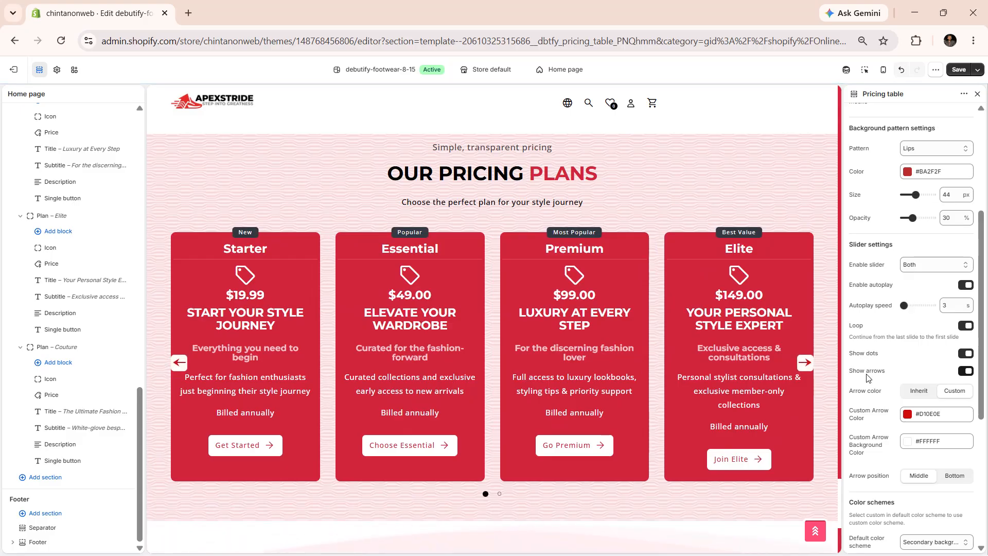
Try the Inherit arrow color, return it to Custom, and set the arrow position to Bottom.
scroll(875, 378, down, 1)
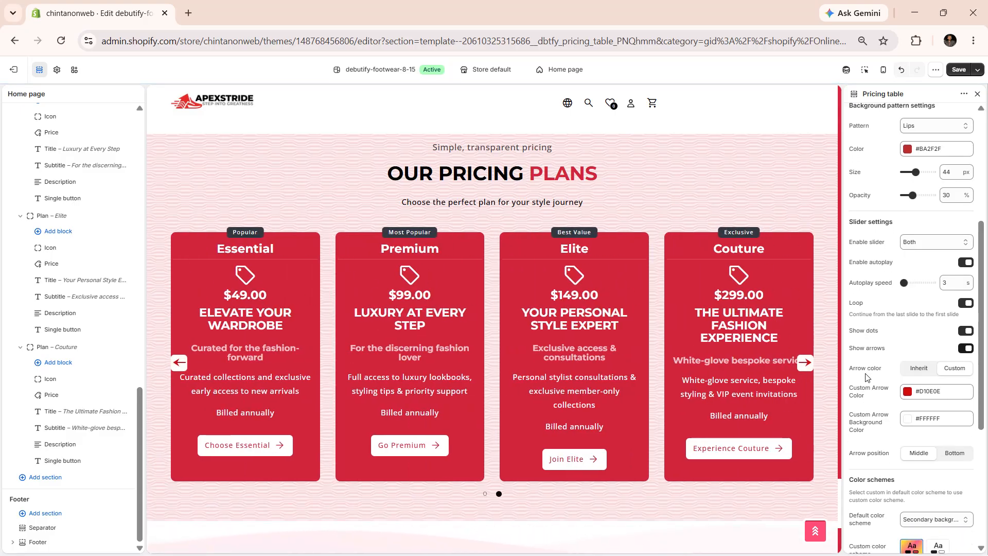
click(912, 370)
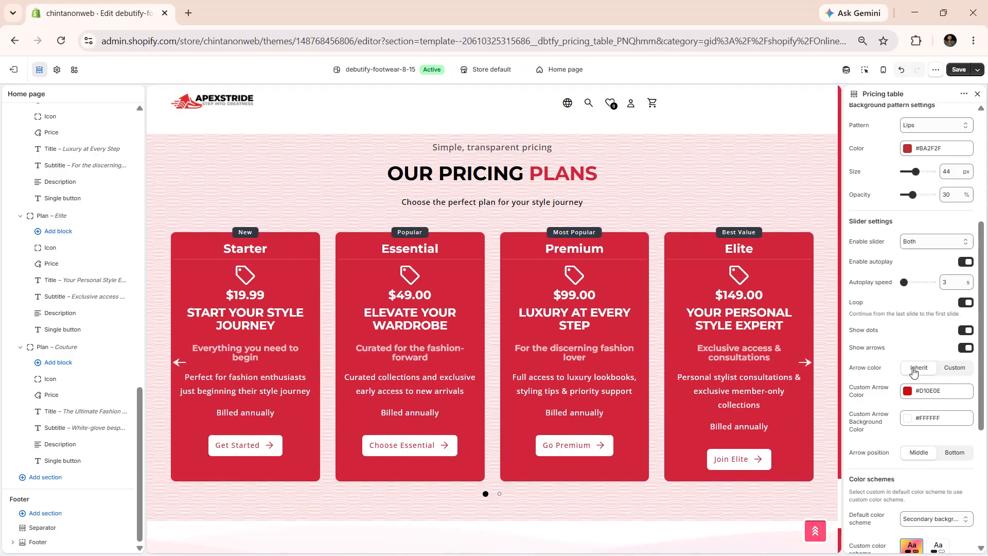
click(954, 369)
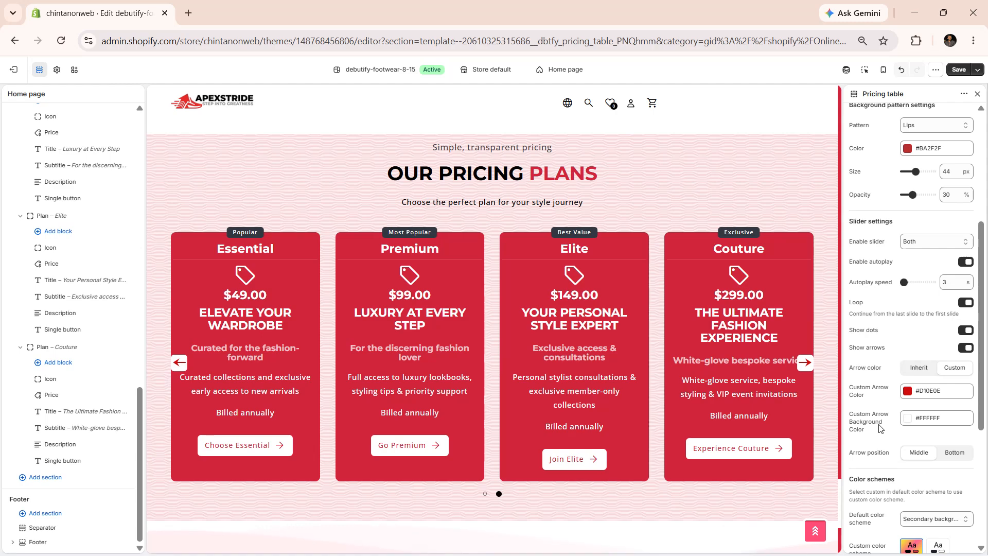
scroll(875, 419, down, 2)
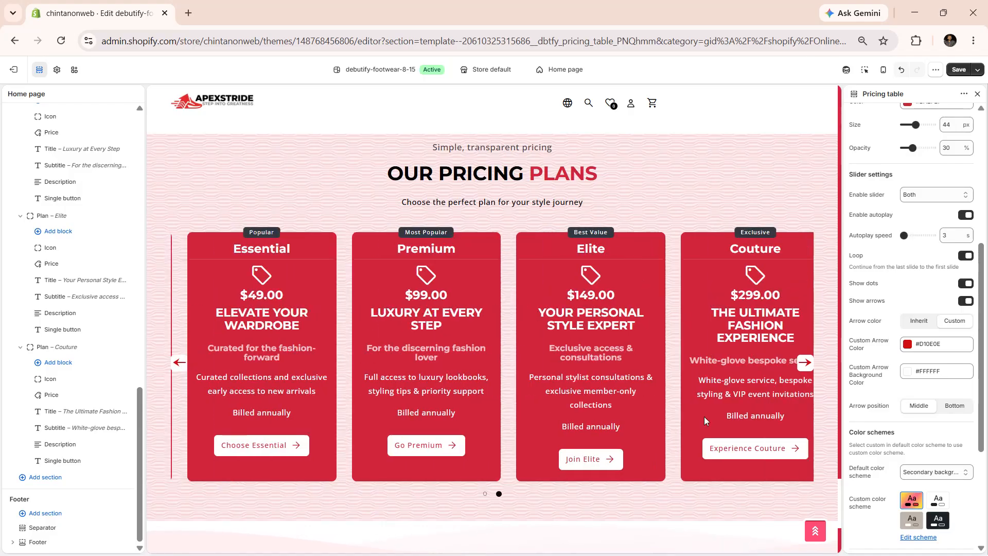
click(958, 406)
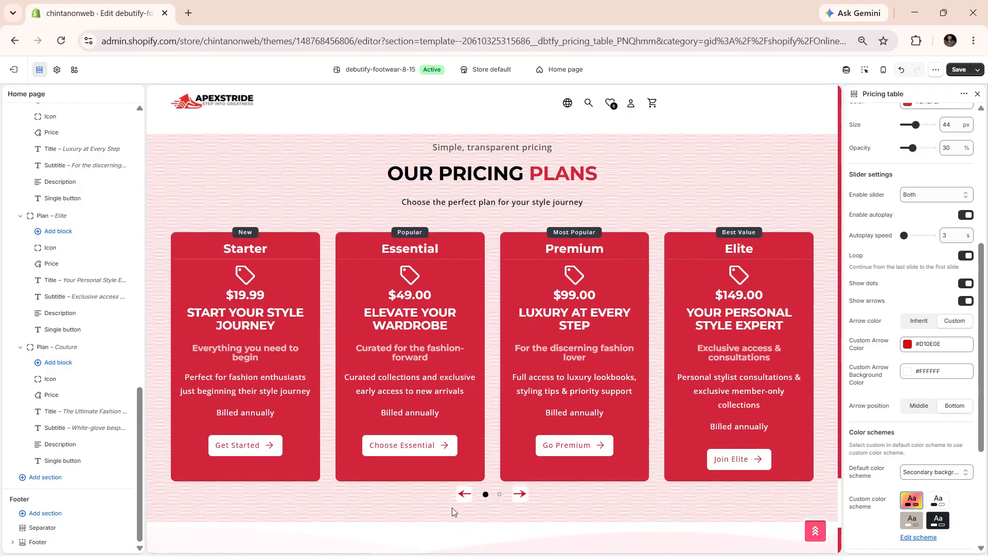
Review the default color scheme options of the pricing table without choosing another one.
scroll(911, 309, down, 4)
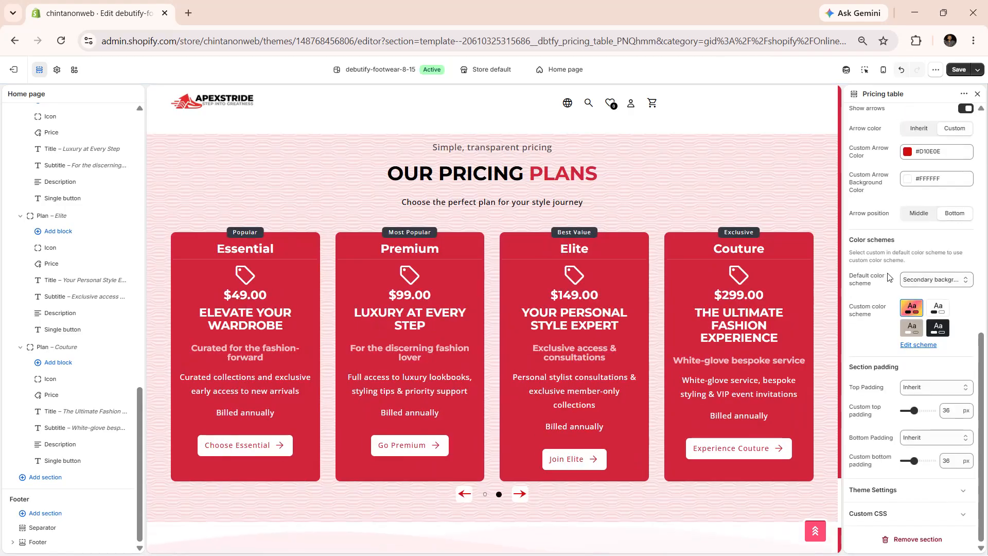
click(935, 279)
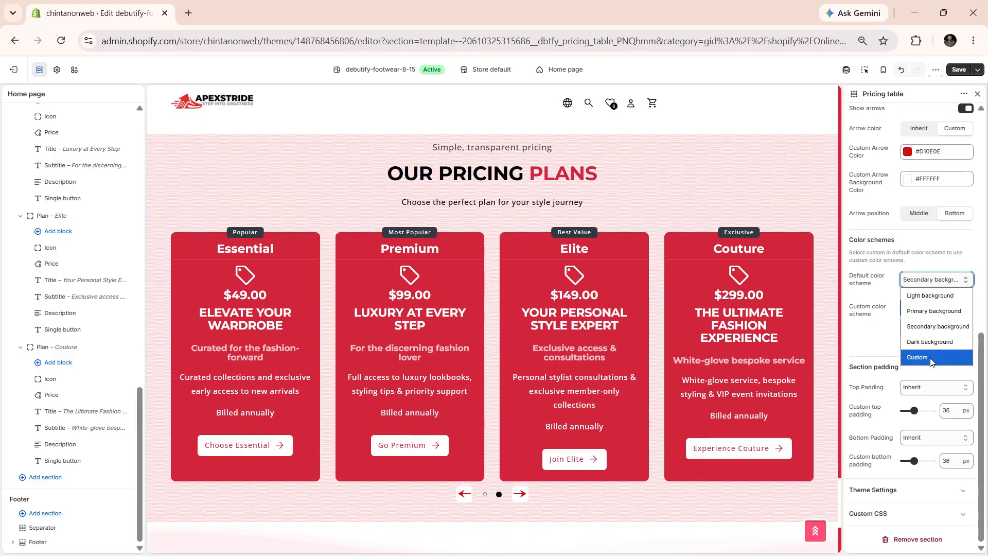
click(884, 356)
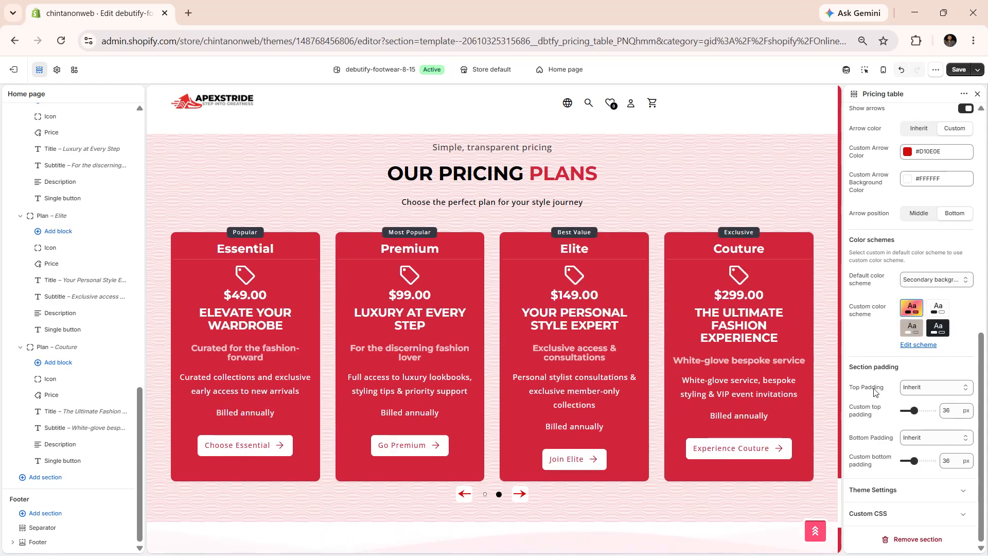
Review the section's top and bottom padding options, keeping both on Inherit.
click(910, 390)
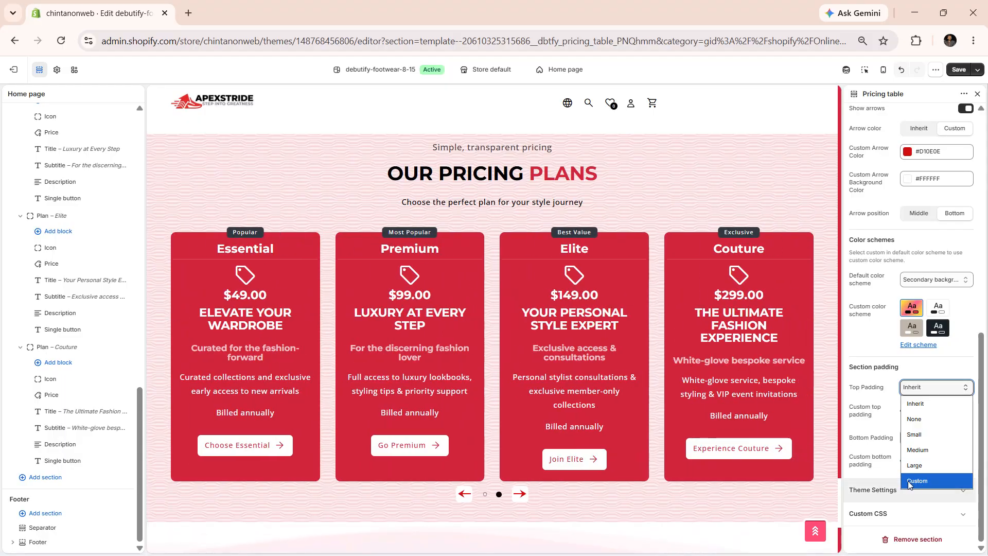
click(878, 419)
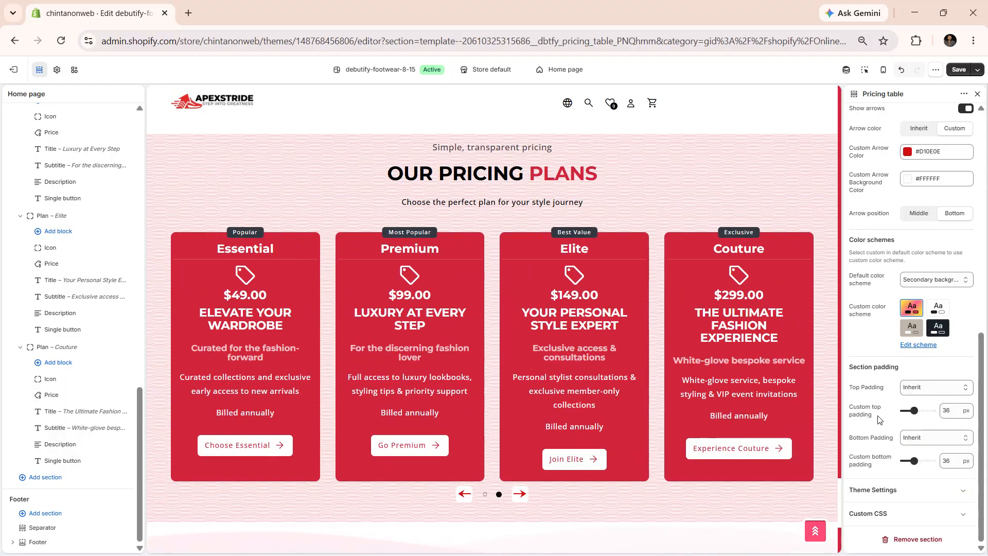
click(912, 440)
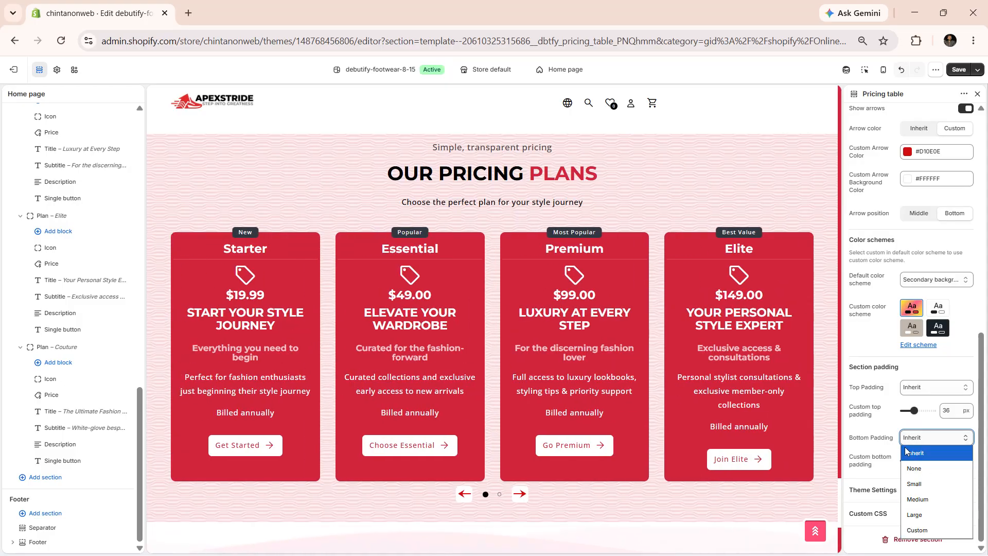
click(915, 453)
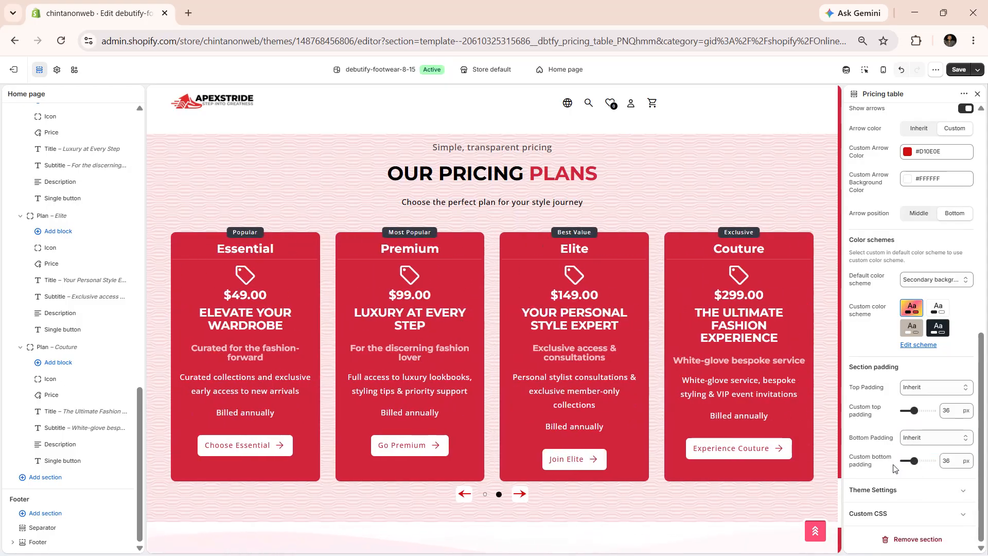
Examine which block types can be added to the pricing table's Heading, without adding one.
scroll(62, 257, up, 10)
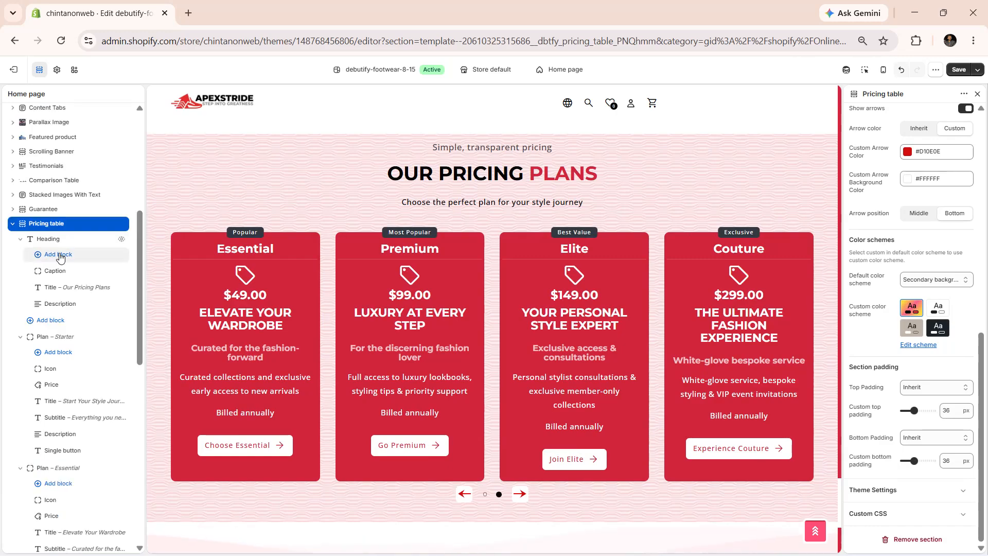
click(62, 254)
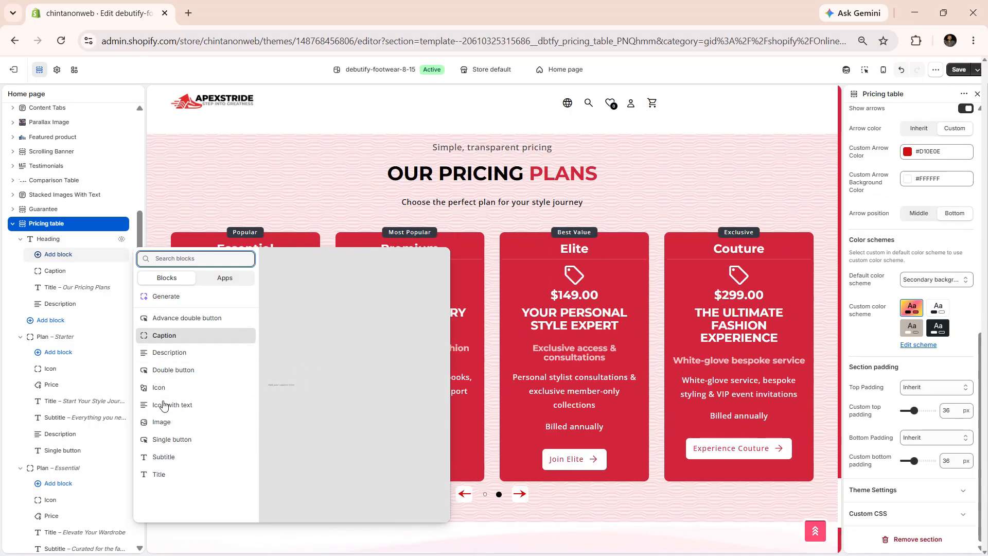
click(168, 529)
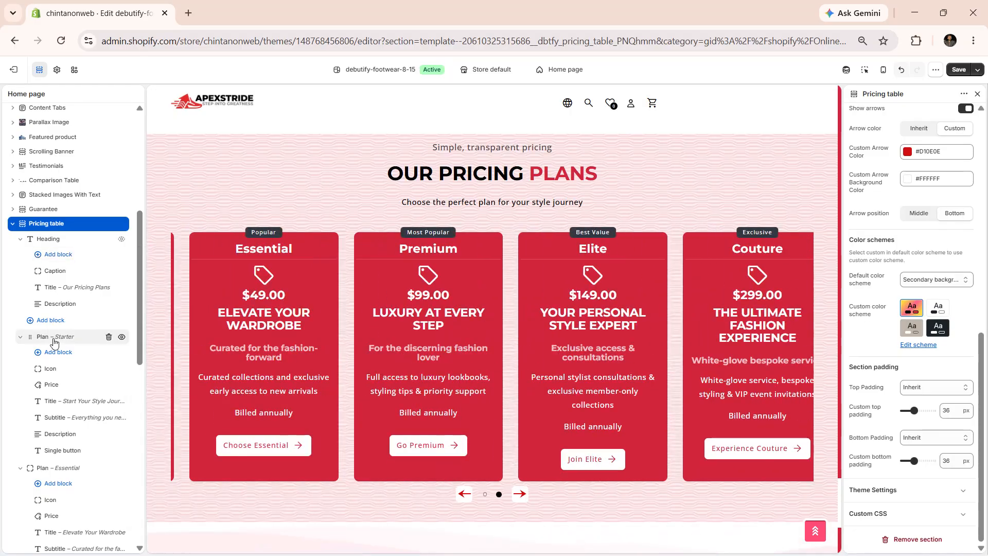
Open the Starter plan's settings and review its default color scheme options and the block types that can be added to it.
click(54, 341)
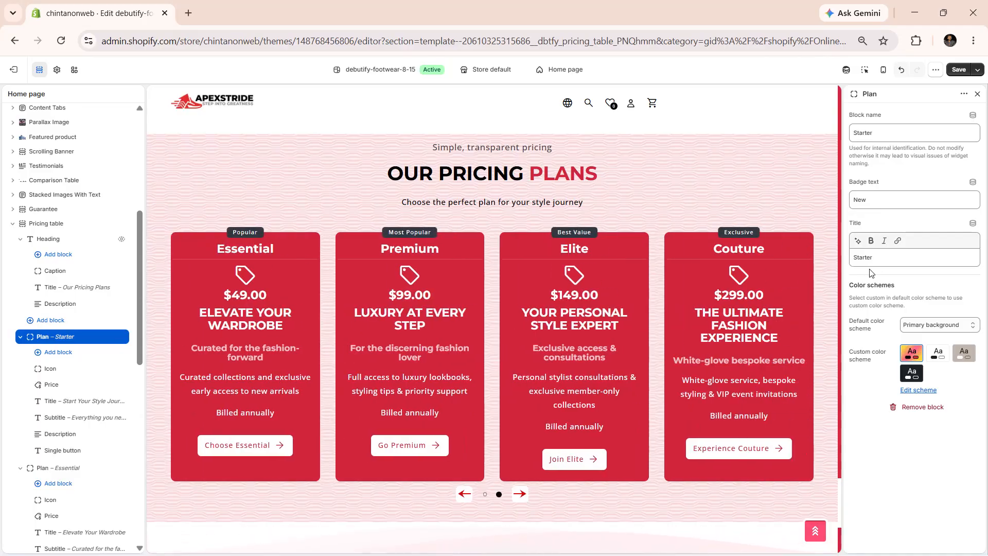
click(932, 324)
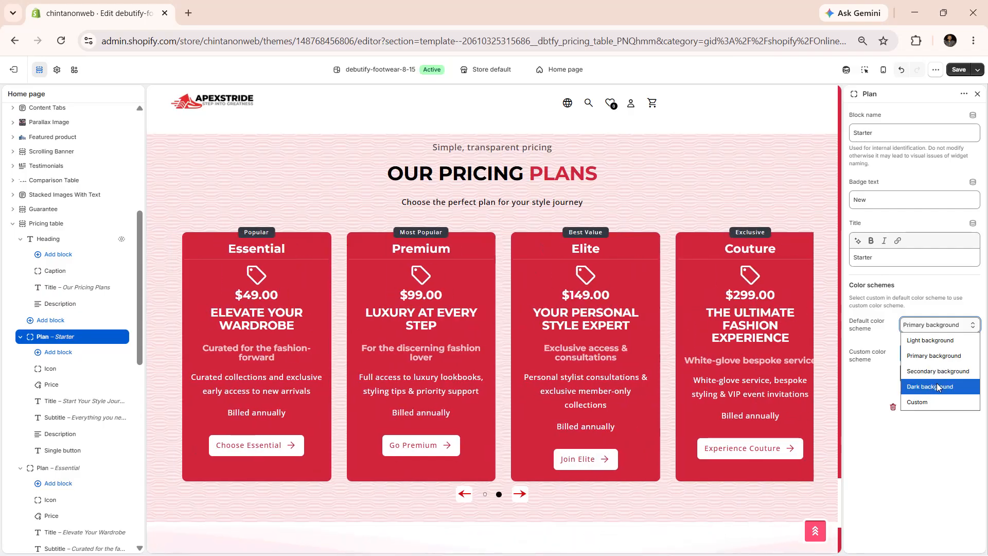
click(855, 386)
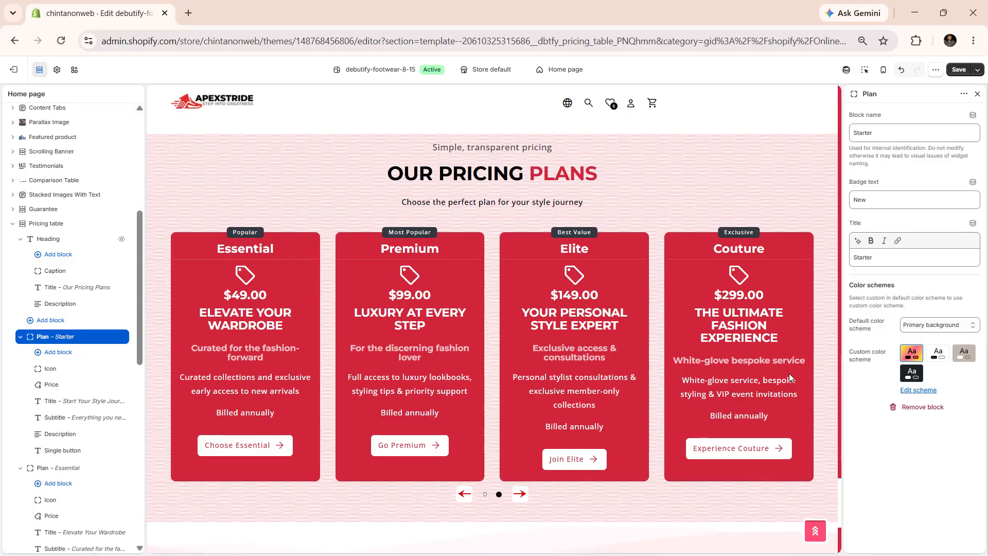
click(63, 360)
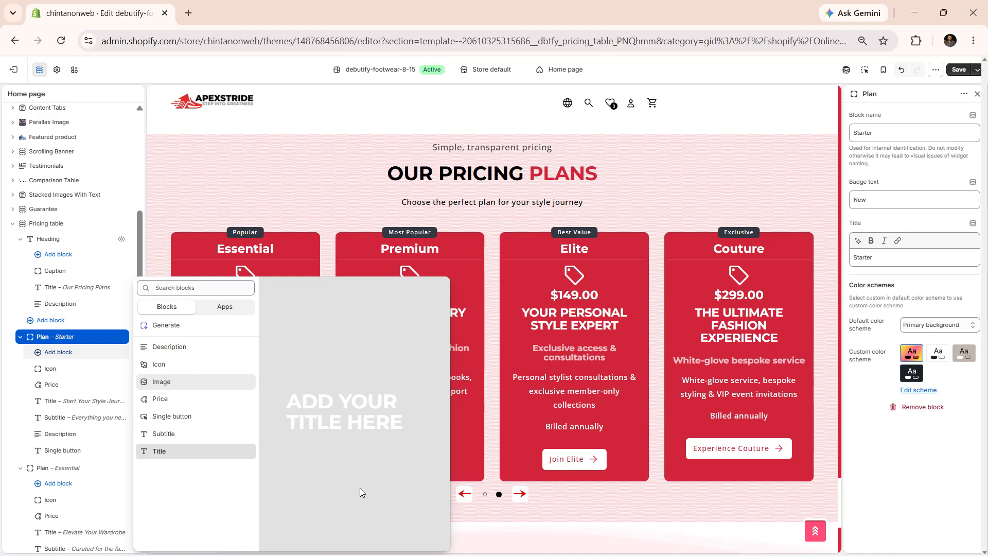
click(496, 538)
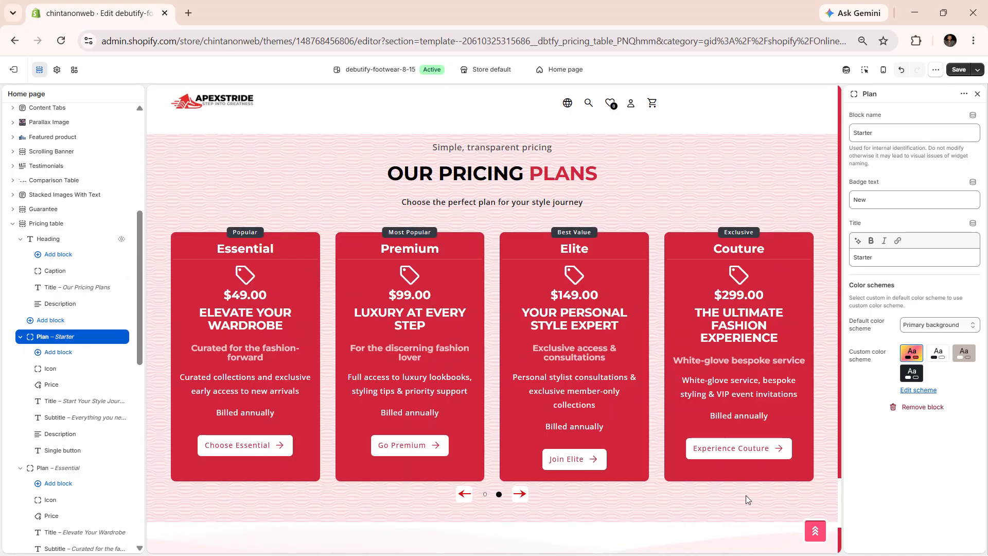
Test the forward and back slider arrows of the pricing table in the page preview.
click(520, 494)
click(521, 494)
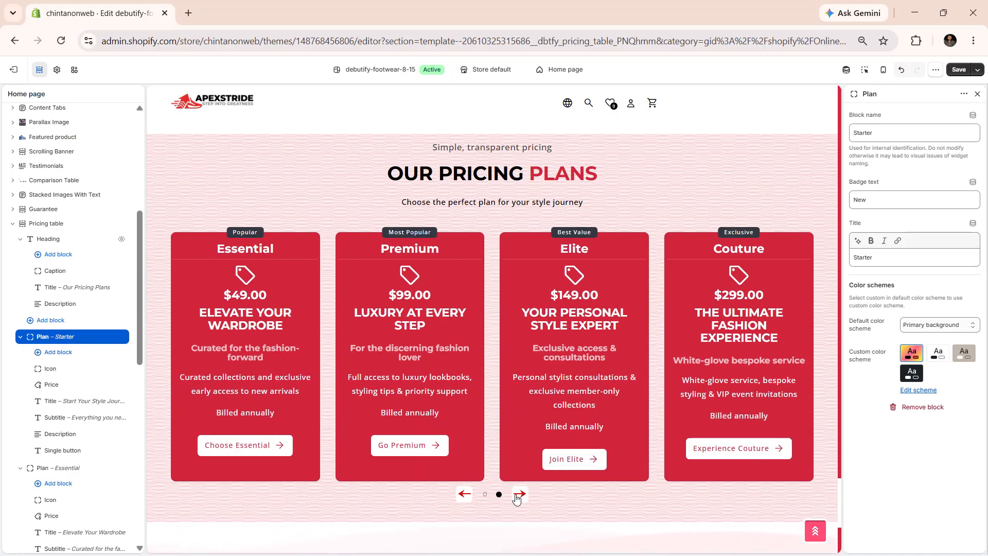
click(459, 496)
scroll(254, 206, up, 2)
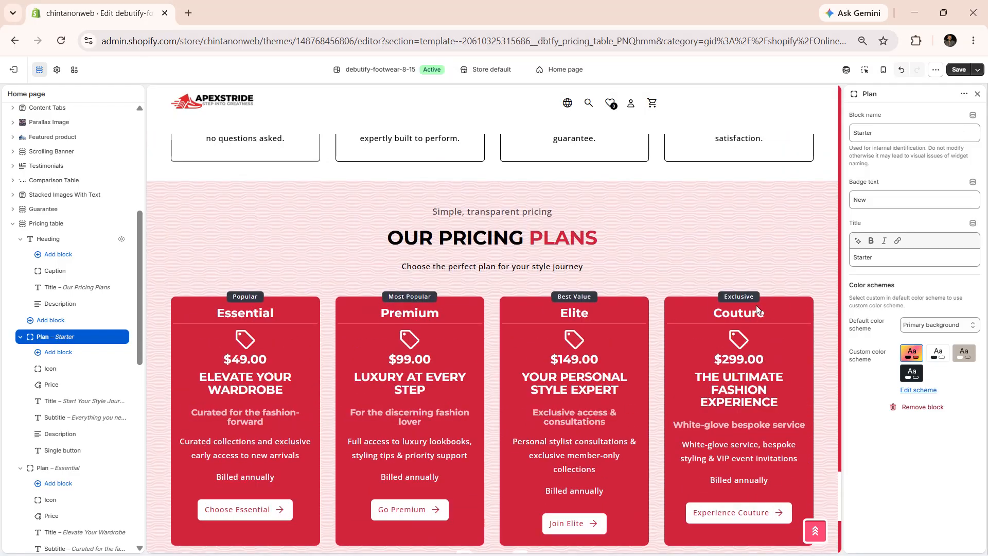
scroll(756, 306, down, 2)
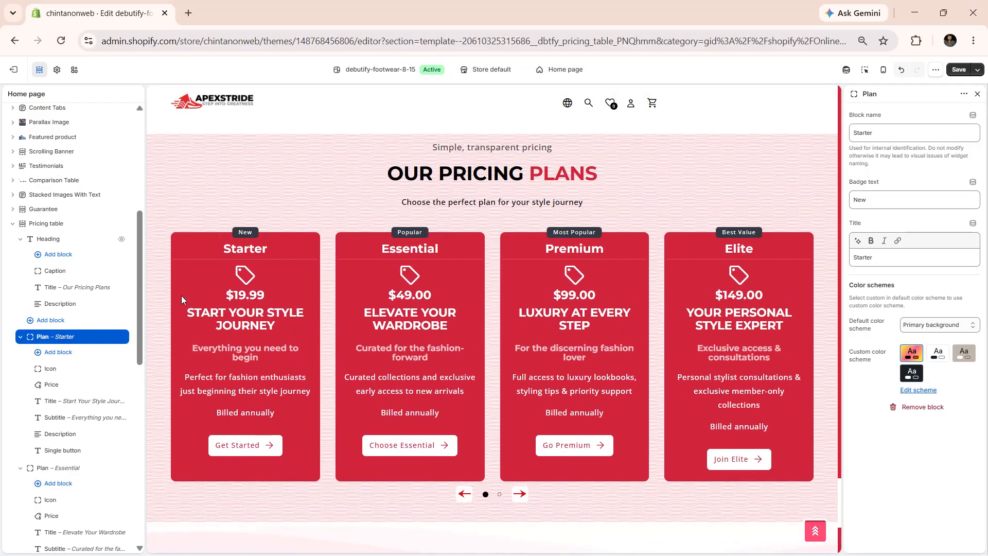